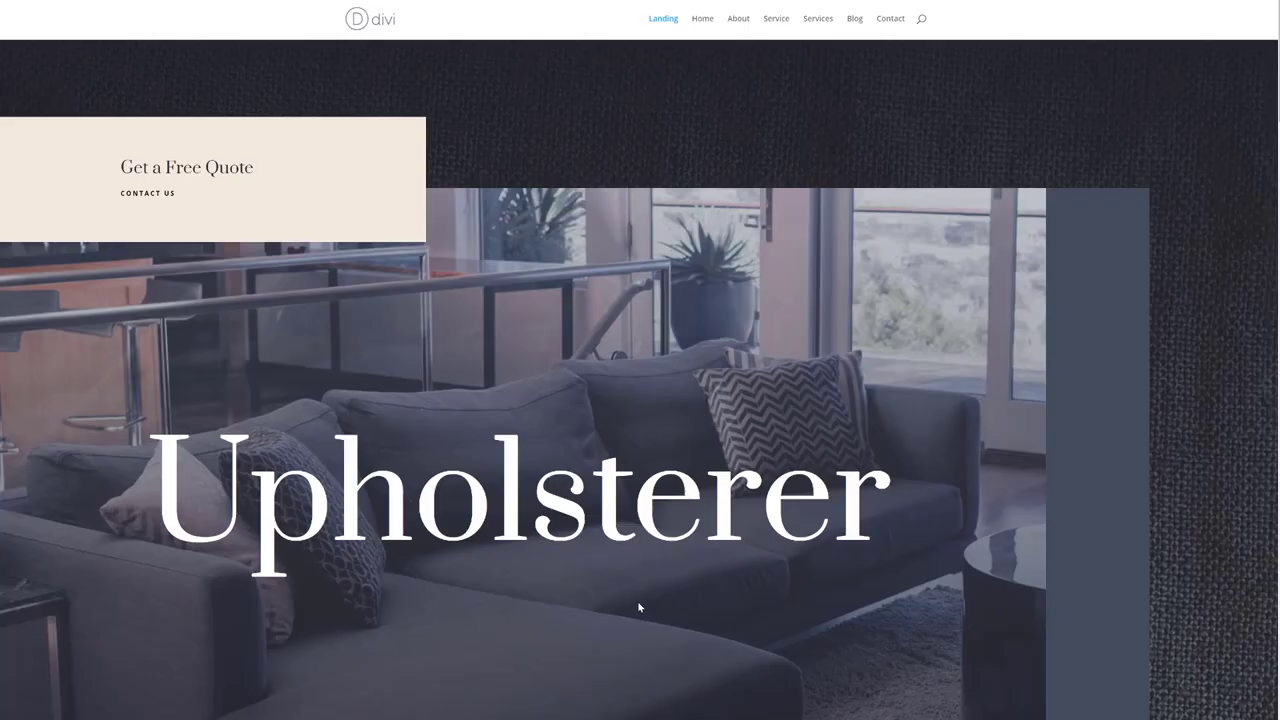
# Examine the finished upholstery landing page from its hero section to the footer, including the service tiles, testimonial and craftsmanship sections
pyautogui.scroll(-6, 639, 607)
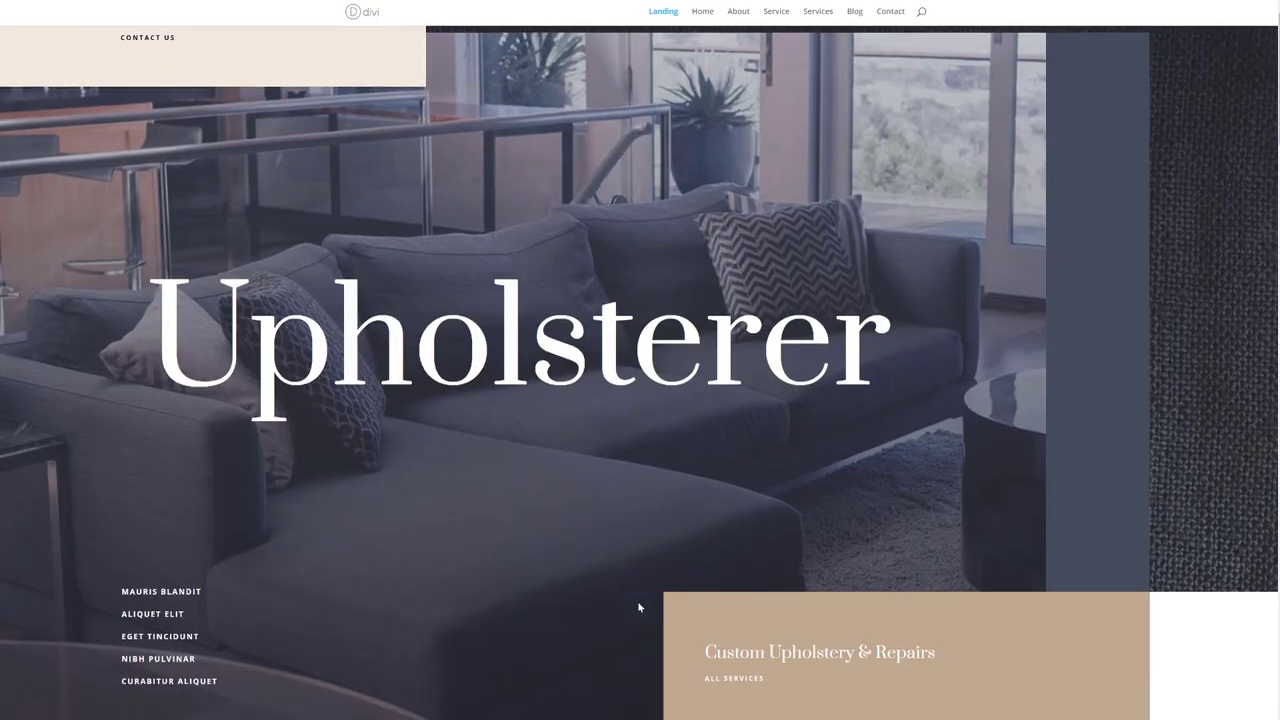
pyautogui.scroll(-4, 639, 607)
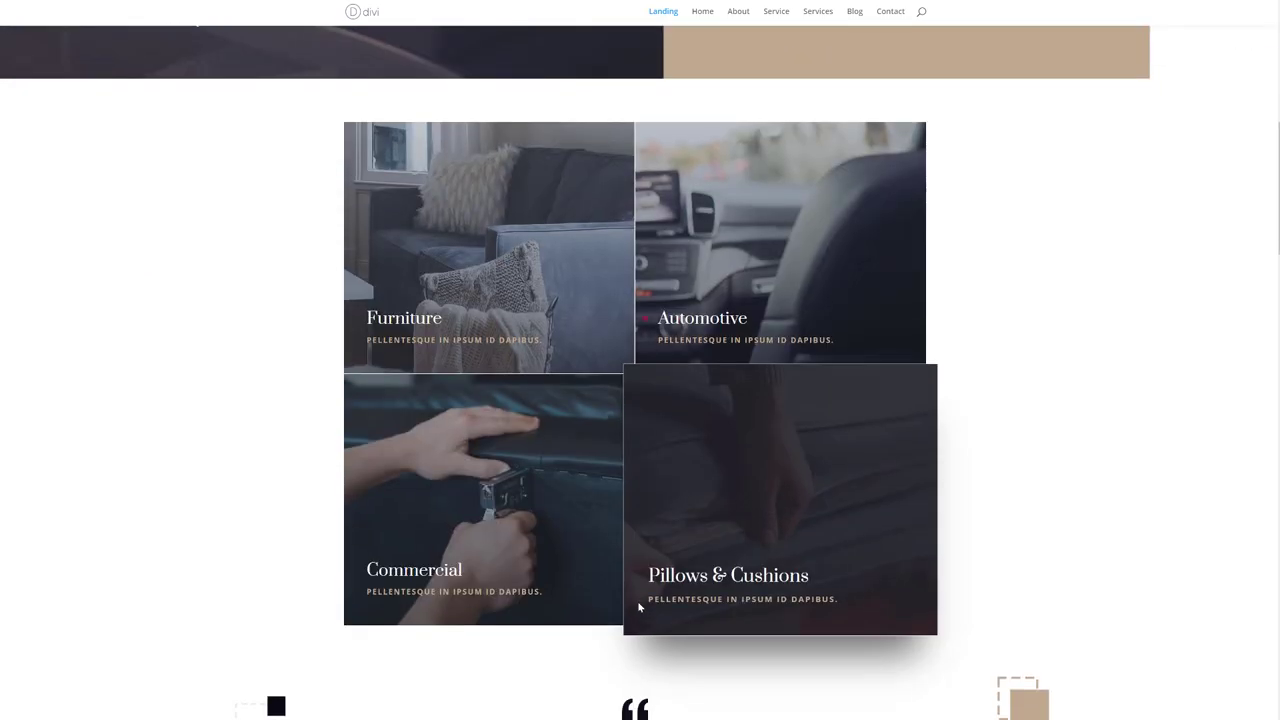
pyautogui.scroll(-2, 640, 607)
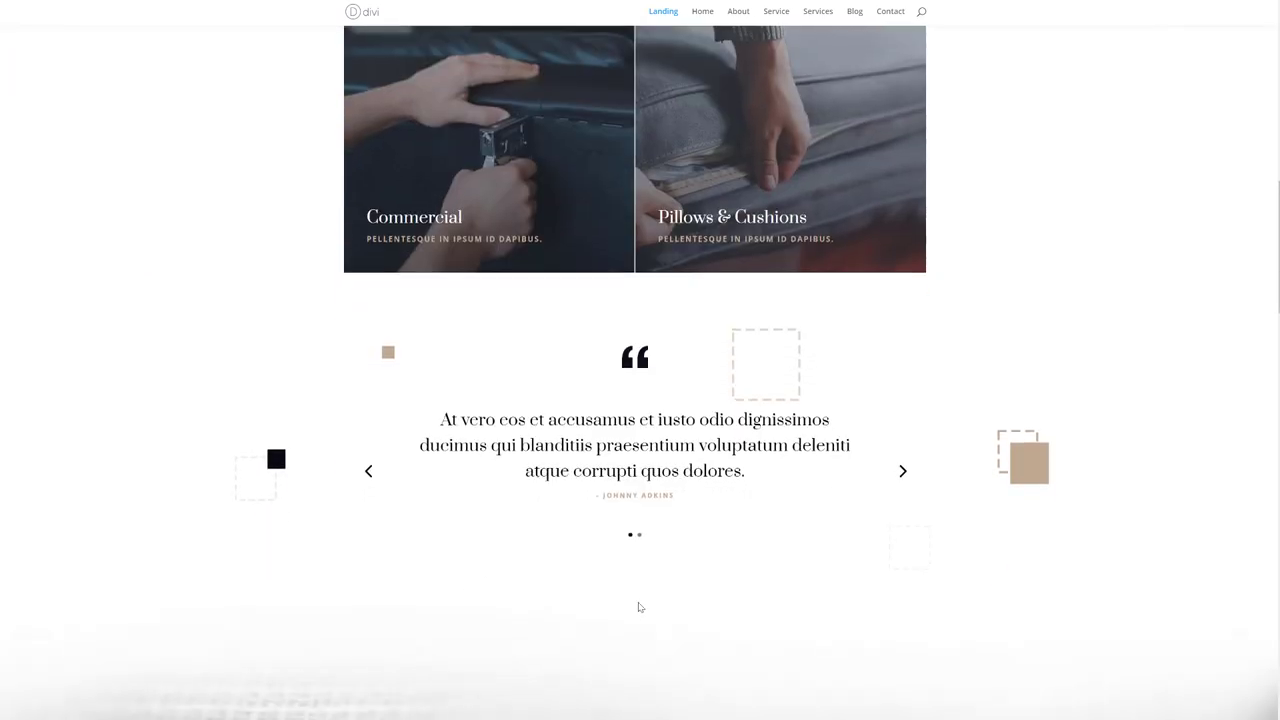
pyautogui.scroll(-2, 640, 607)
pyautogui.scroll(2, 640, 607)
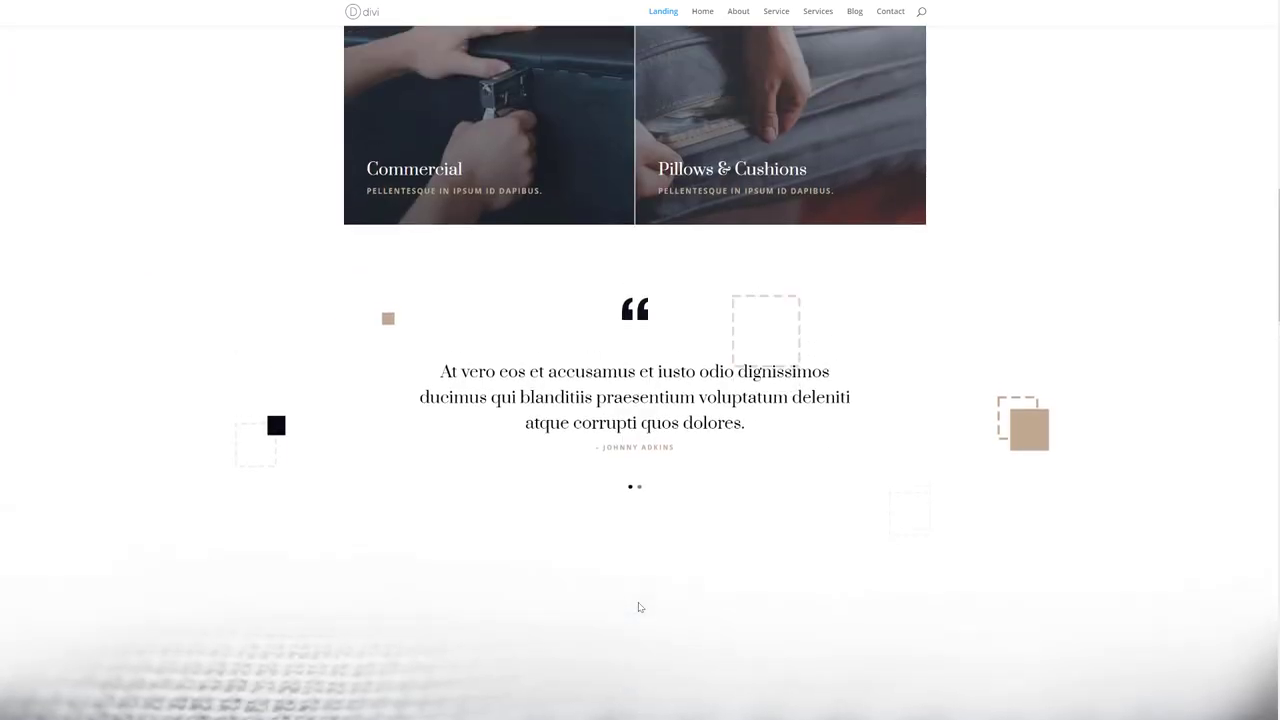
pyautogui.scroll(8, 640, 607)
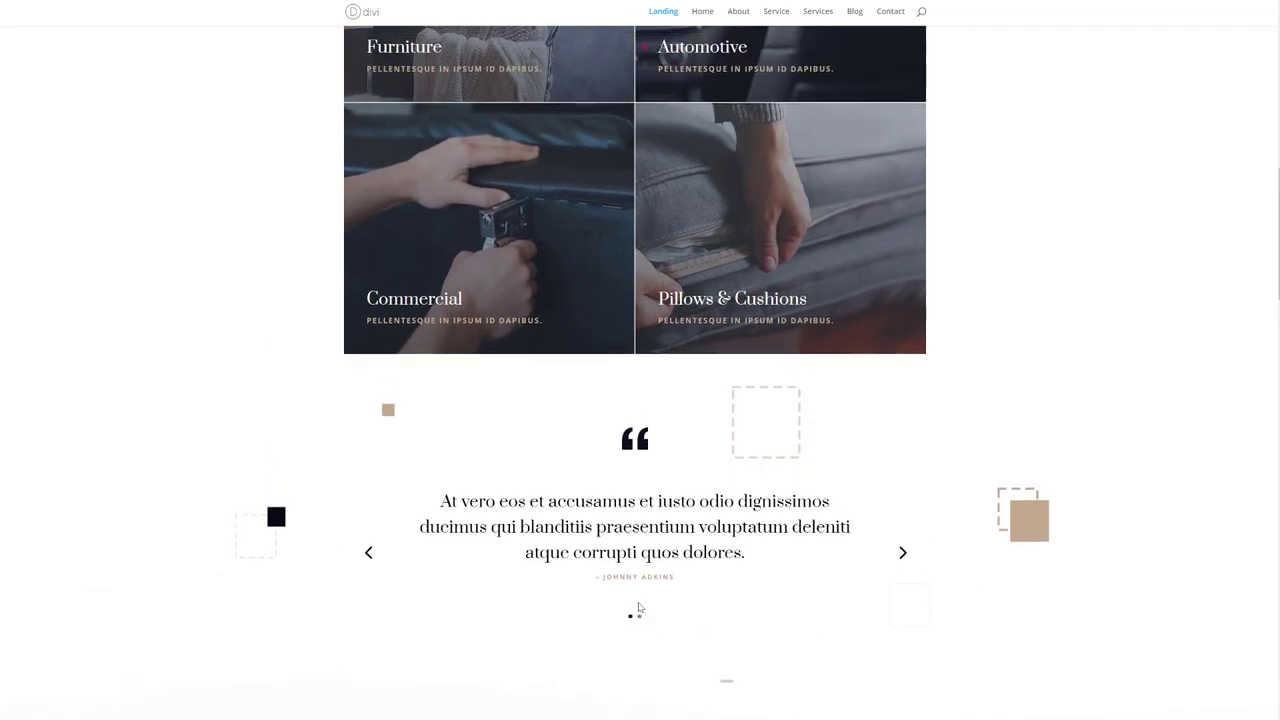
pyautogui.scroll(-10, 640, 607)
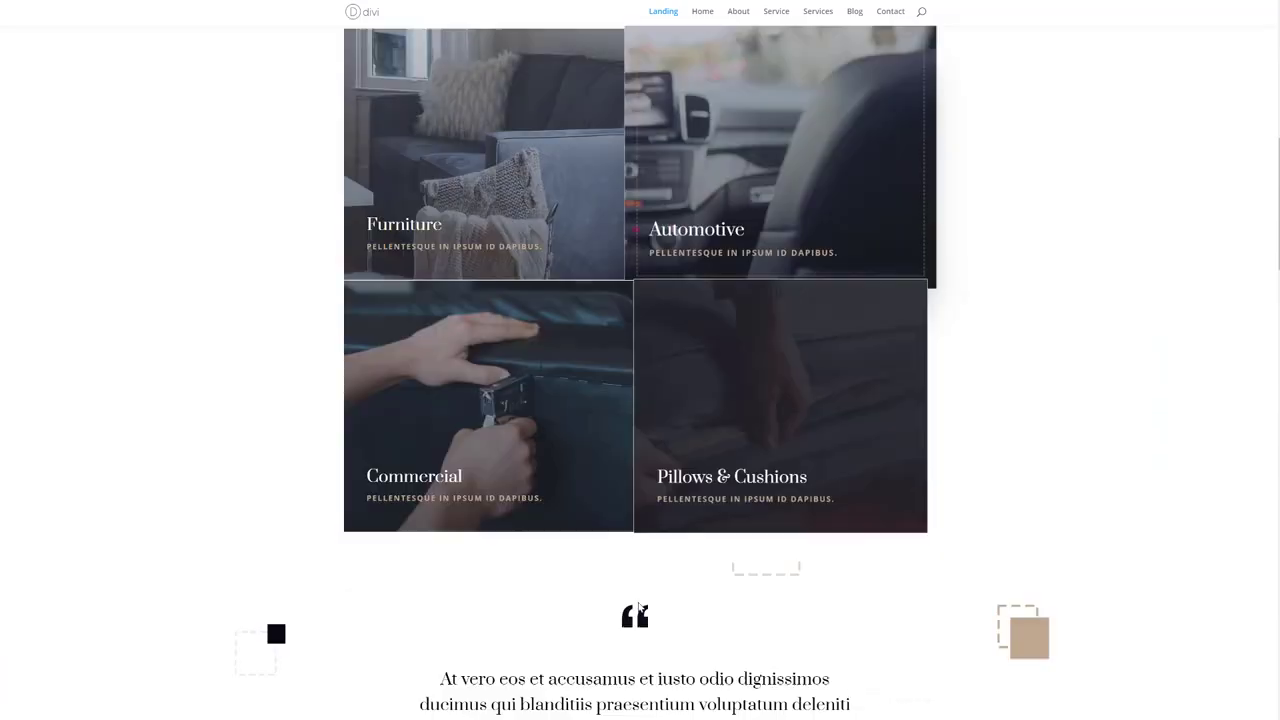
pyautogui.scroll(-10, 640, 607)
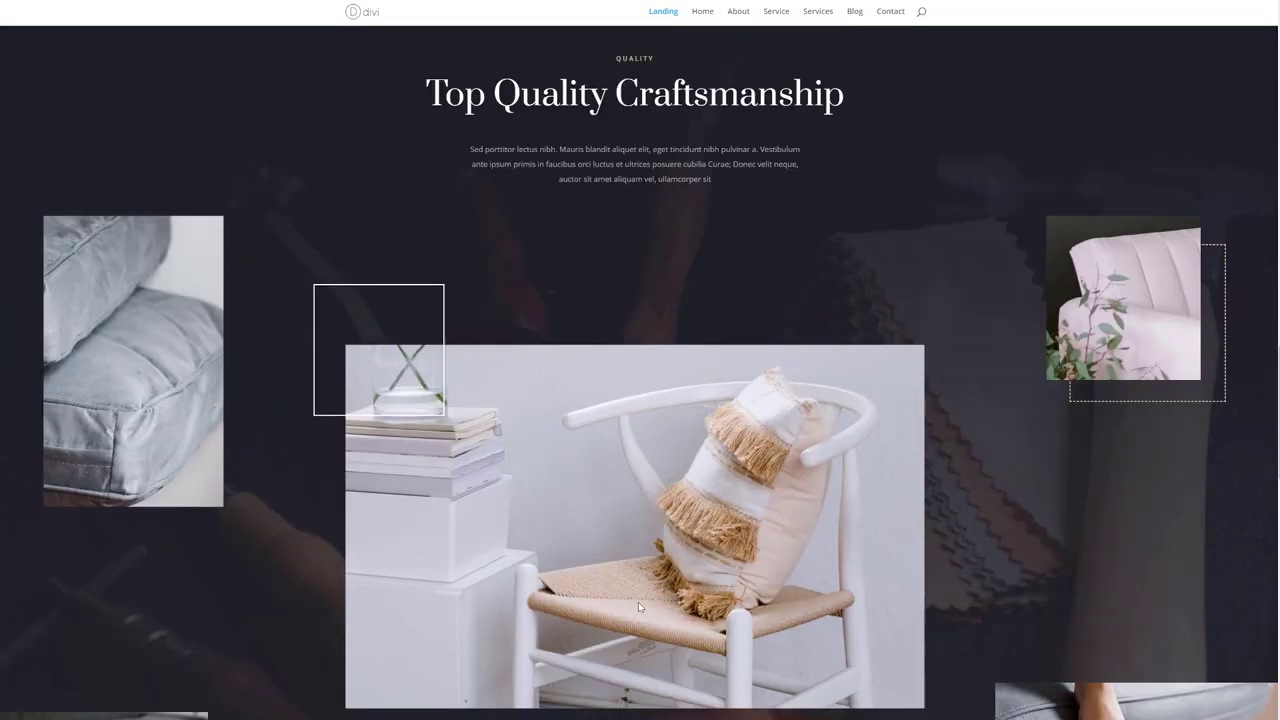
pyautogui.scroll(-10, 639, 607)
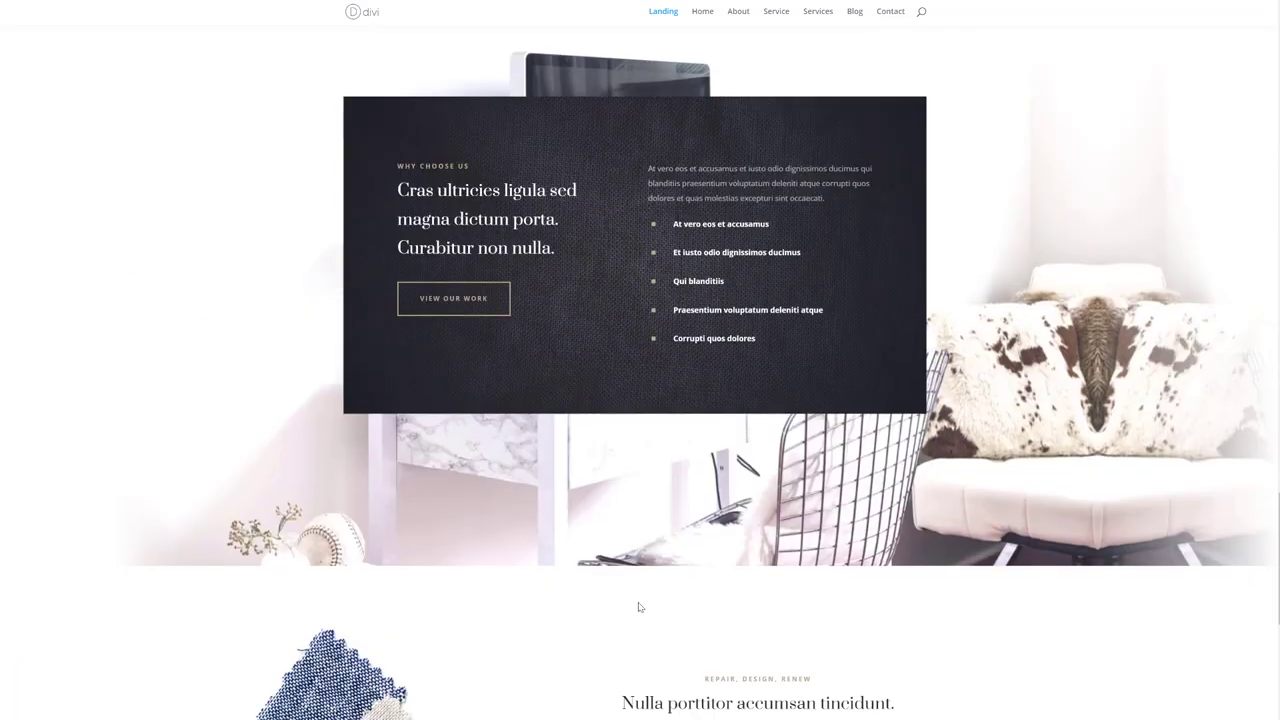
pyautogui.scroll(-3, 640, 607)
pyautogui.scroll(-7, 640, 607)
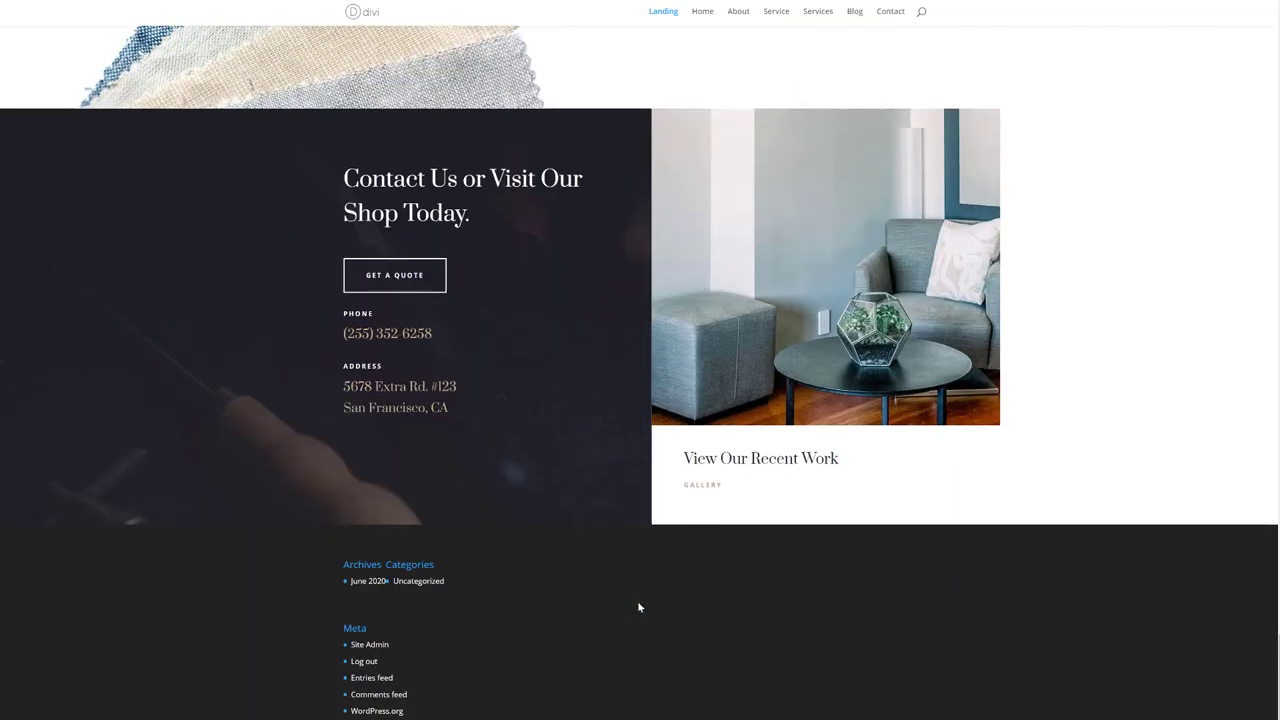
pyautogui.scroll(9, 506, 334)
pyautogui.scroll(5, 506, 334)
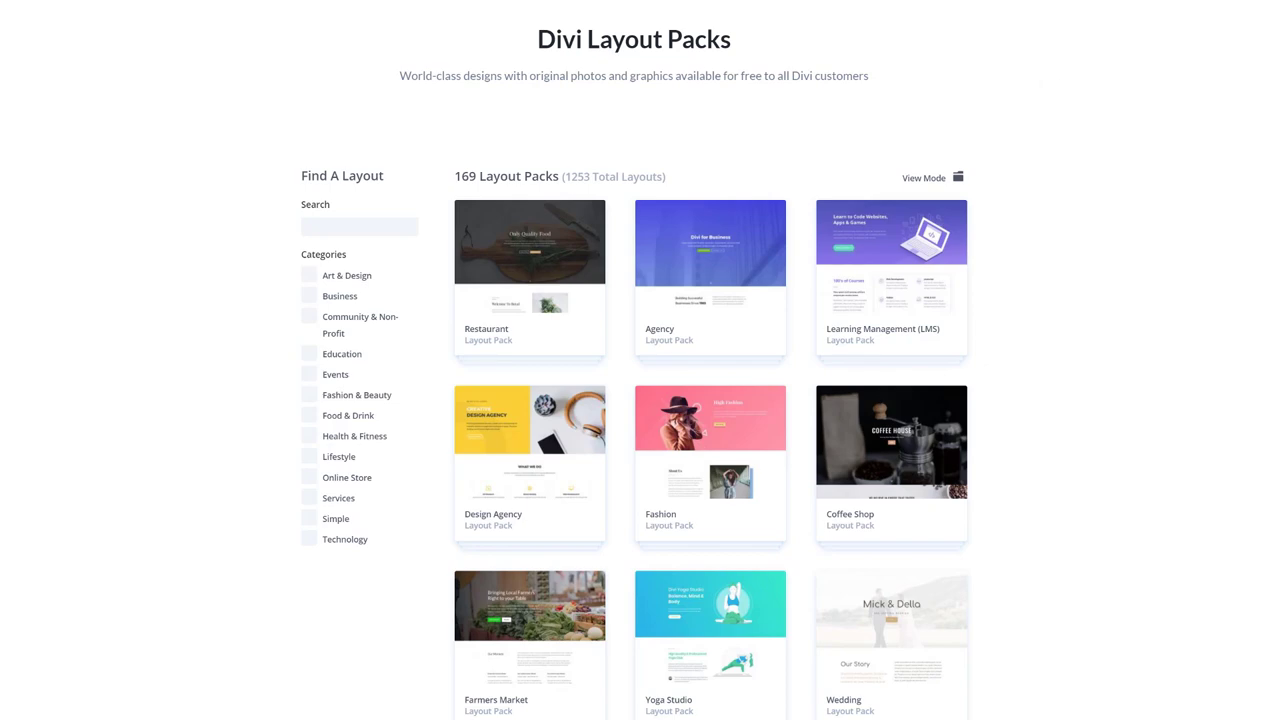
# Find the Upholstery pack in the Divi layout library and preview its Contact, Blog and Home page layouts
pyautogui.scroll(-20, 710, 400)
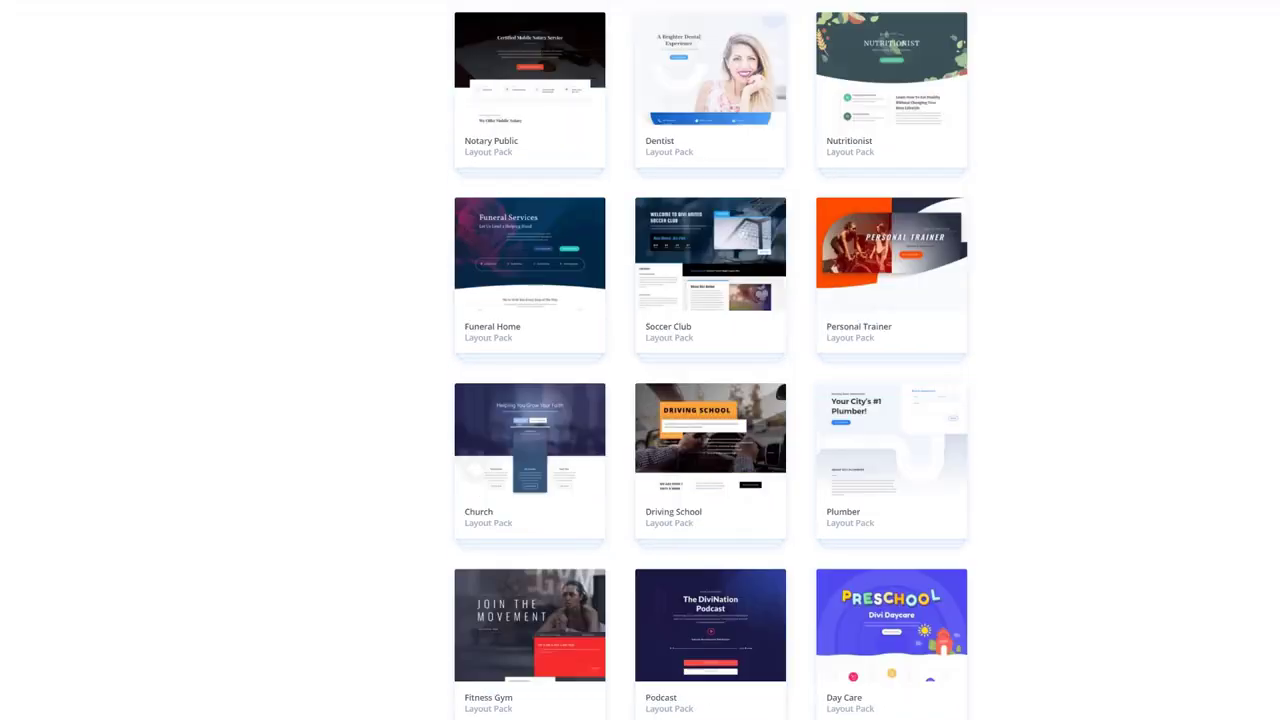
pyautogui.scroll(-20, 710, 400)
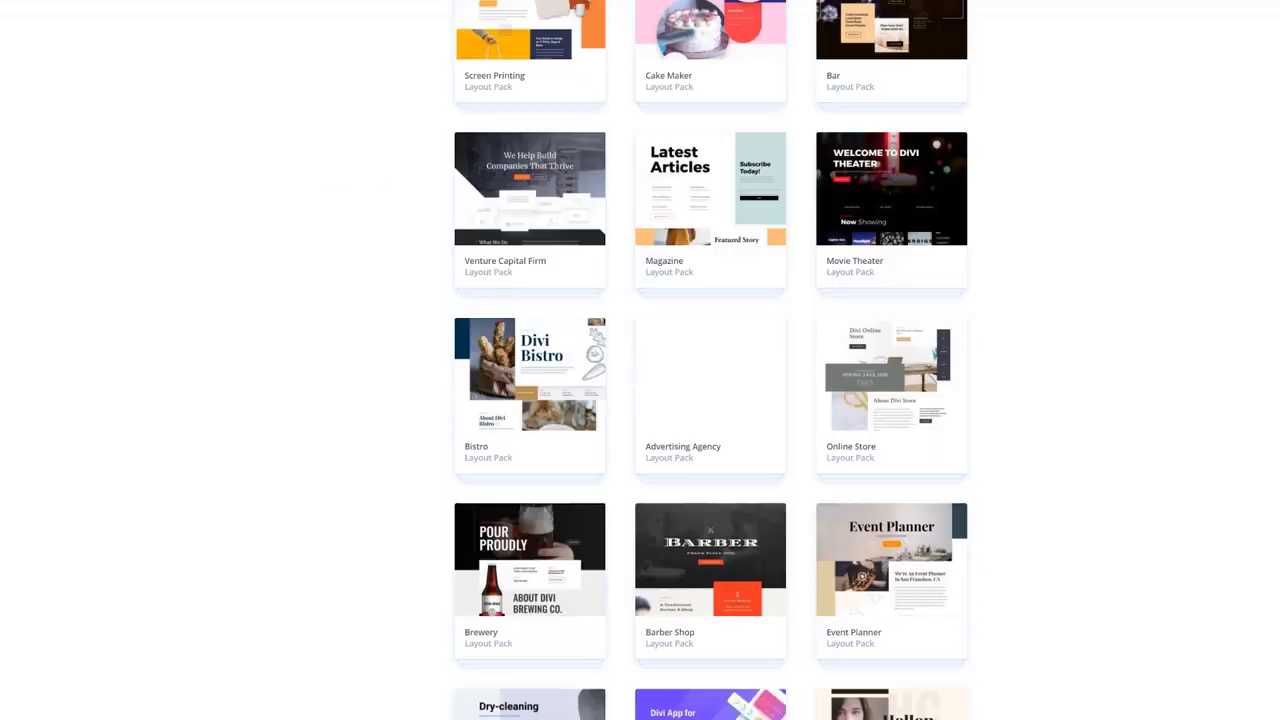
pyautogui.scroll(-7, 1250, 672)
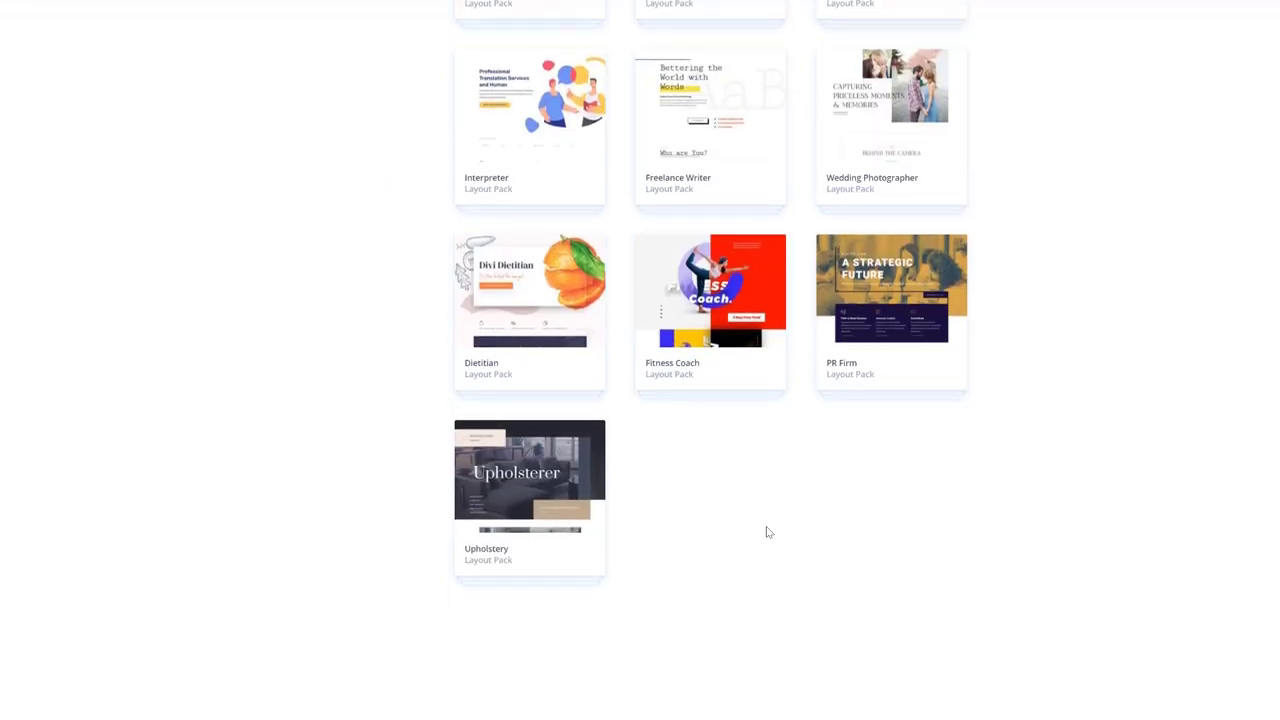
pyautogui.click(530, 480)
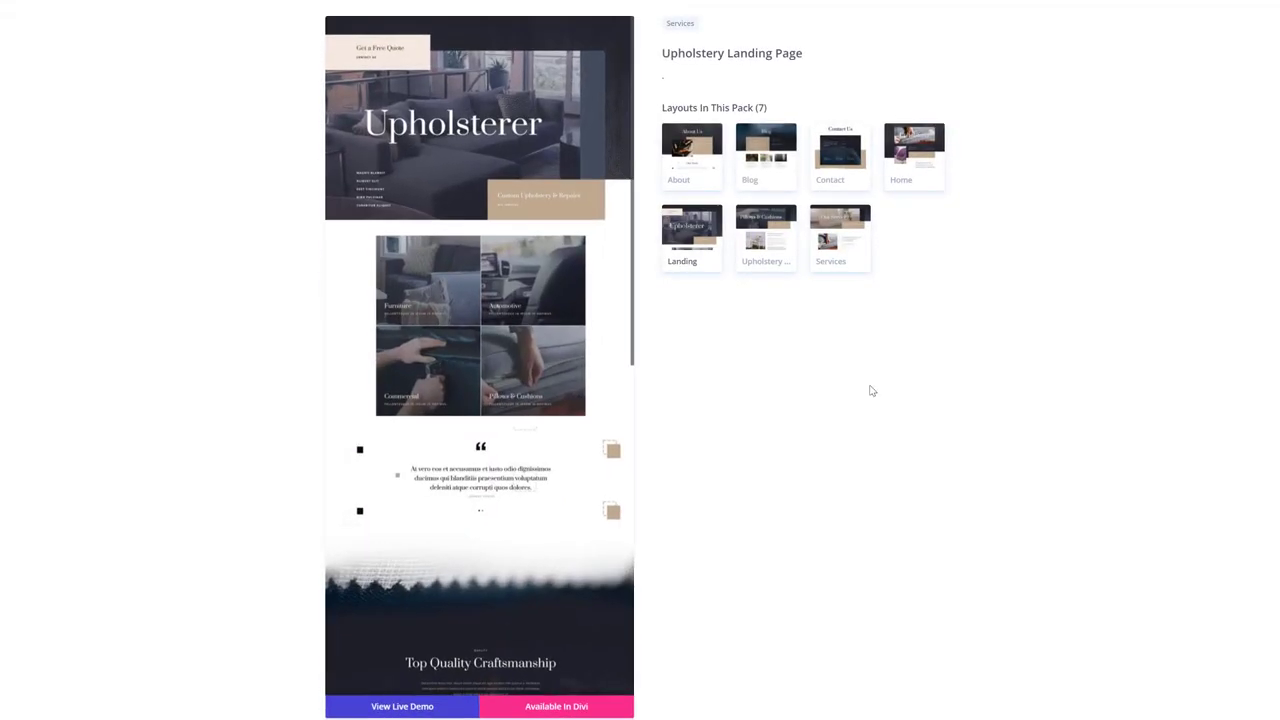
pyautogui.click(838, 158)
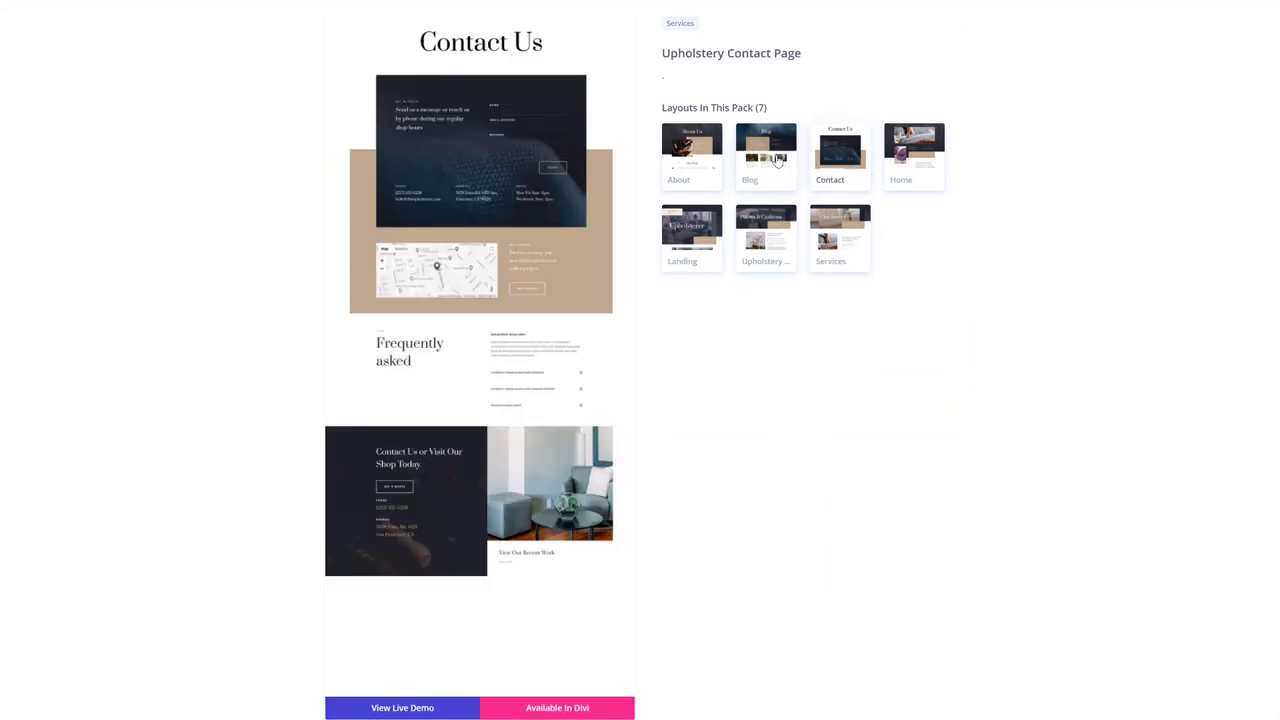
pyautogui.click(778, 160)
pyautogui.click(926, 166)
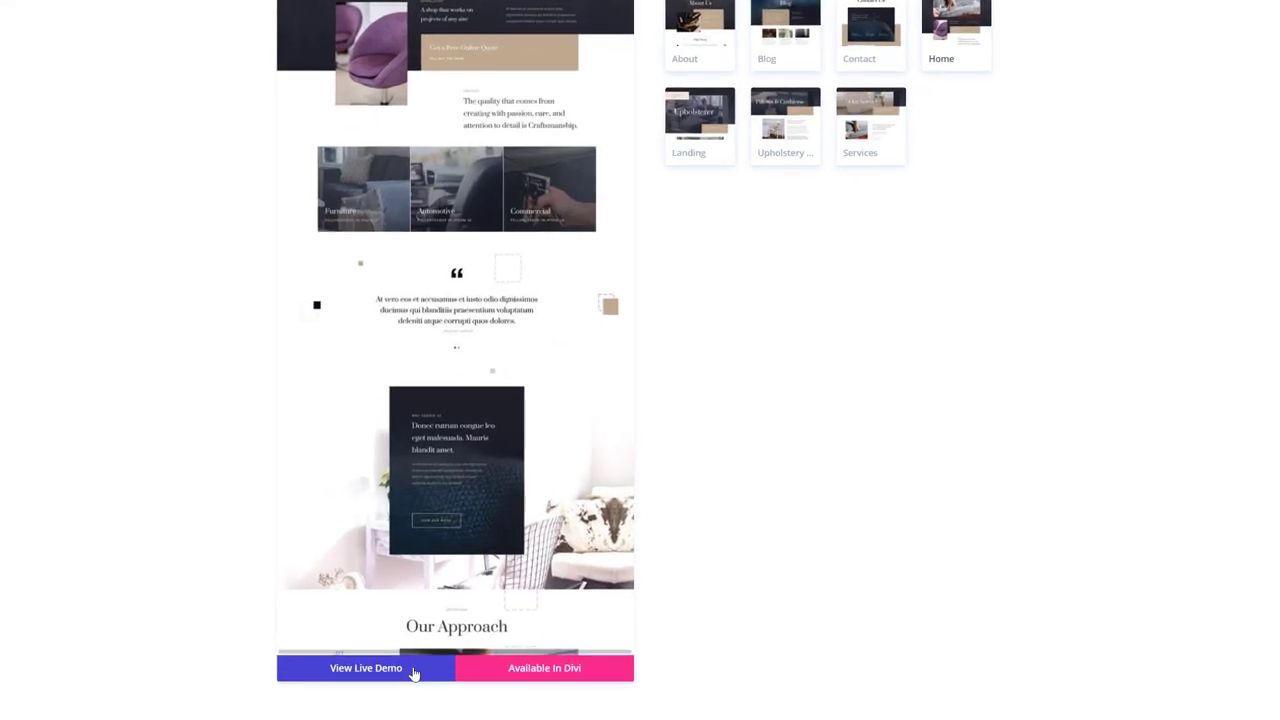
# Open the live demo of the Upholstery Home layout and look through its Home and Landing pages
pyautogui.click(414, 668)
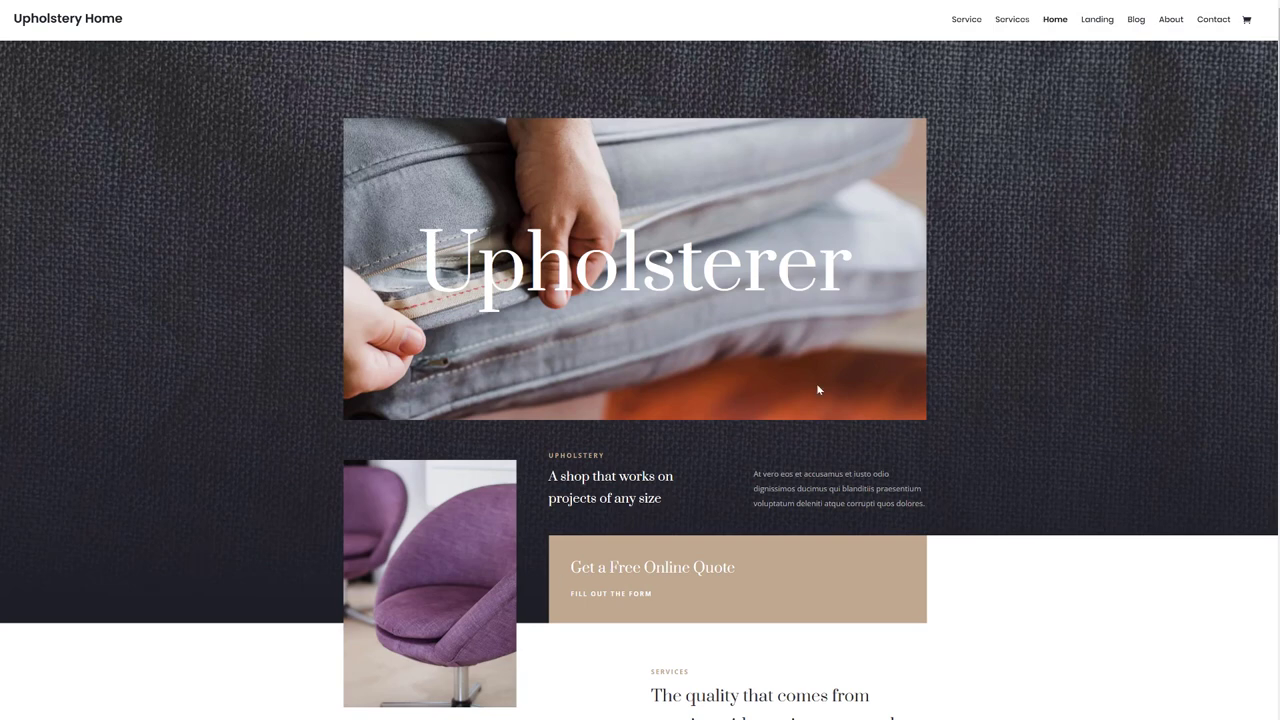
pyautogui.scroll(-10, 818, 389)
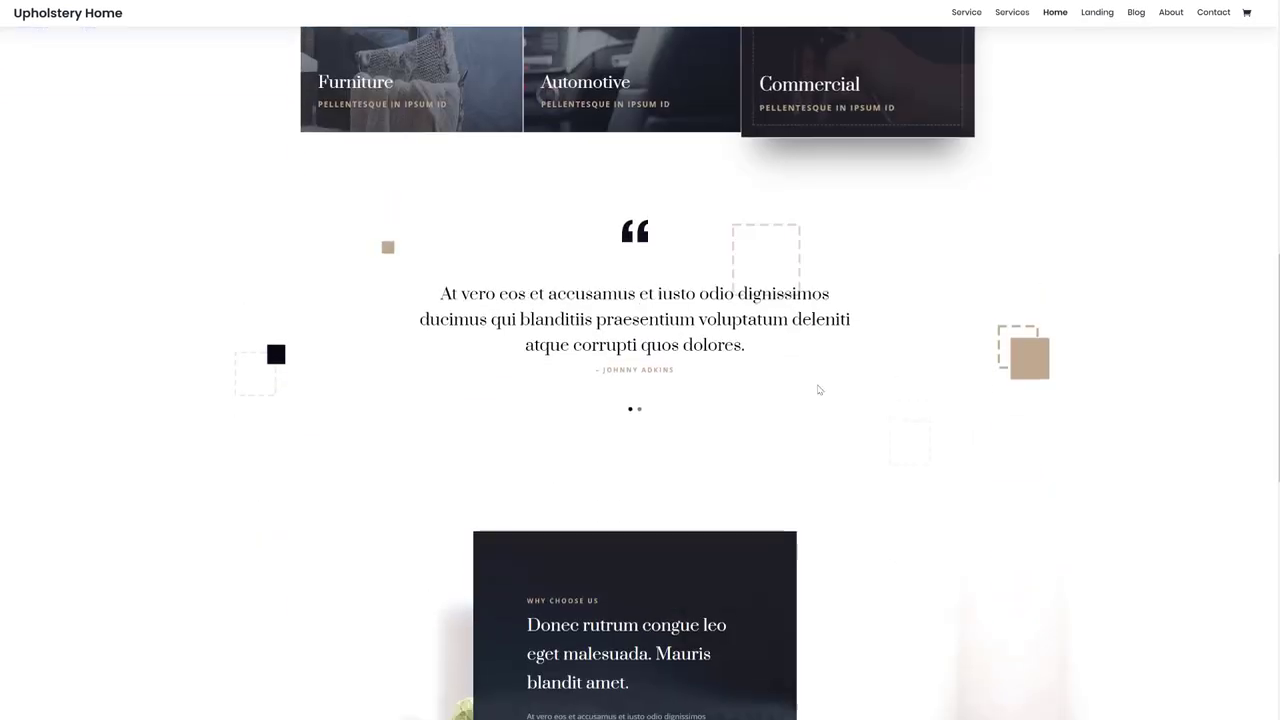
pyautogui.scroll(-10, 818, 389)
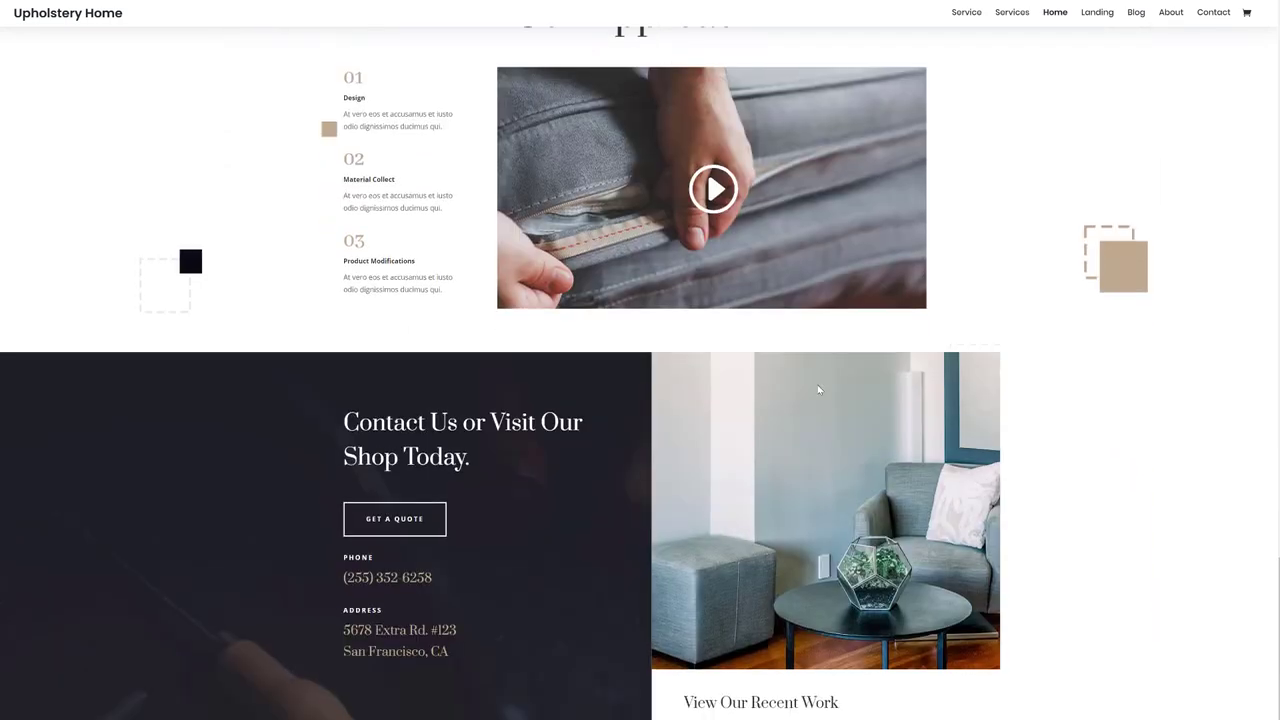
pyautogui.scroll(10, 817, 389)
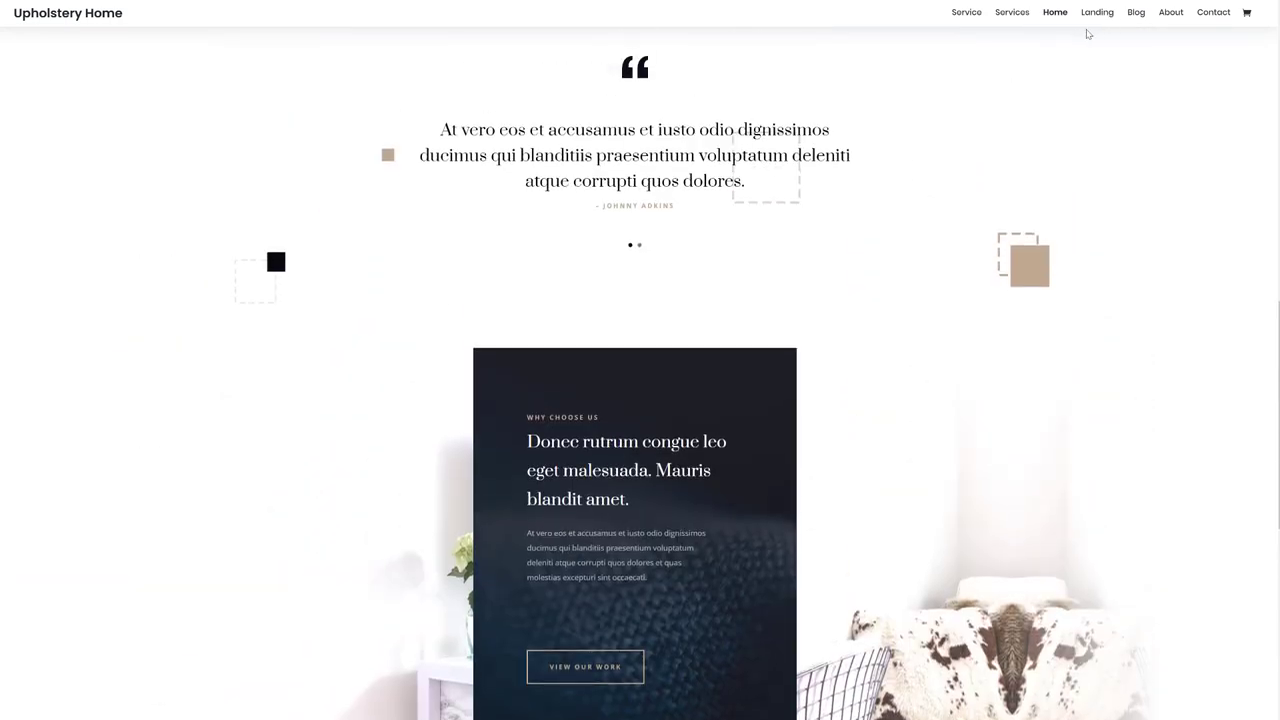
pyautogui.click(1090, 21)
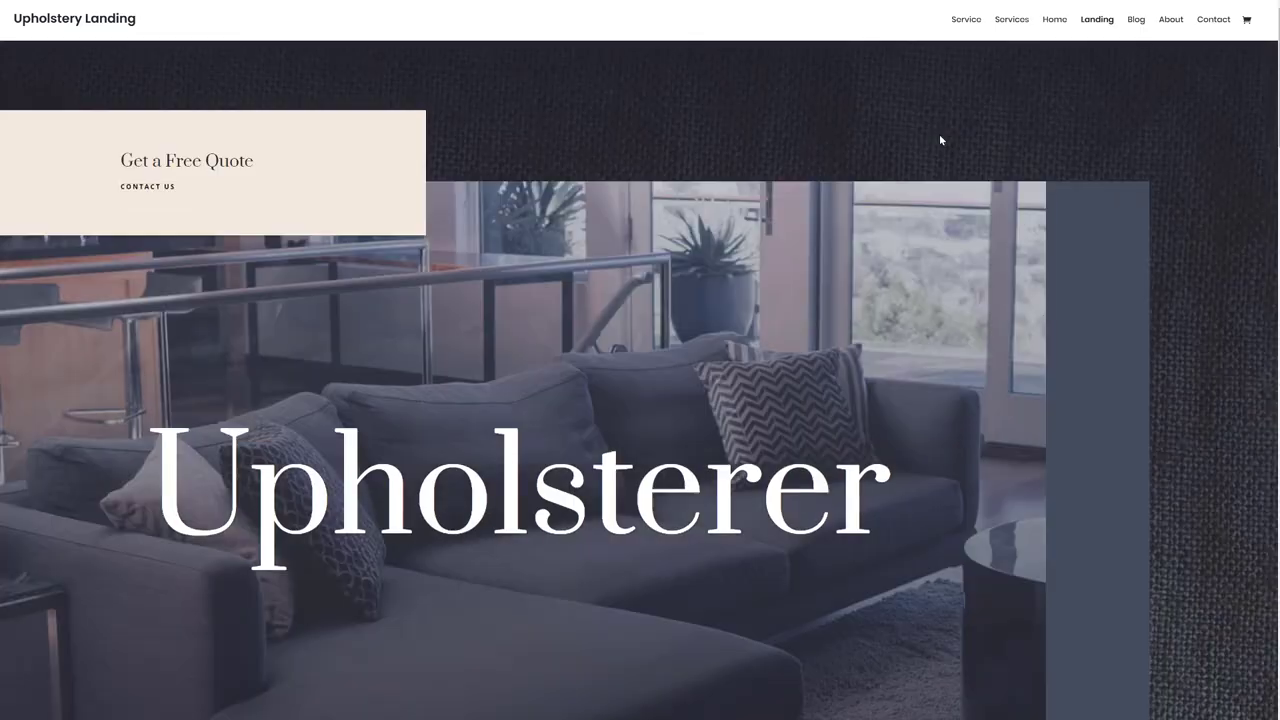
pyautogui.scroll(-5, 939, 136)
pyautogui.scroll(-10, 940, 139)
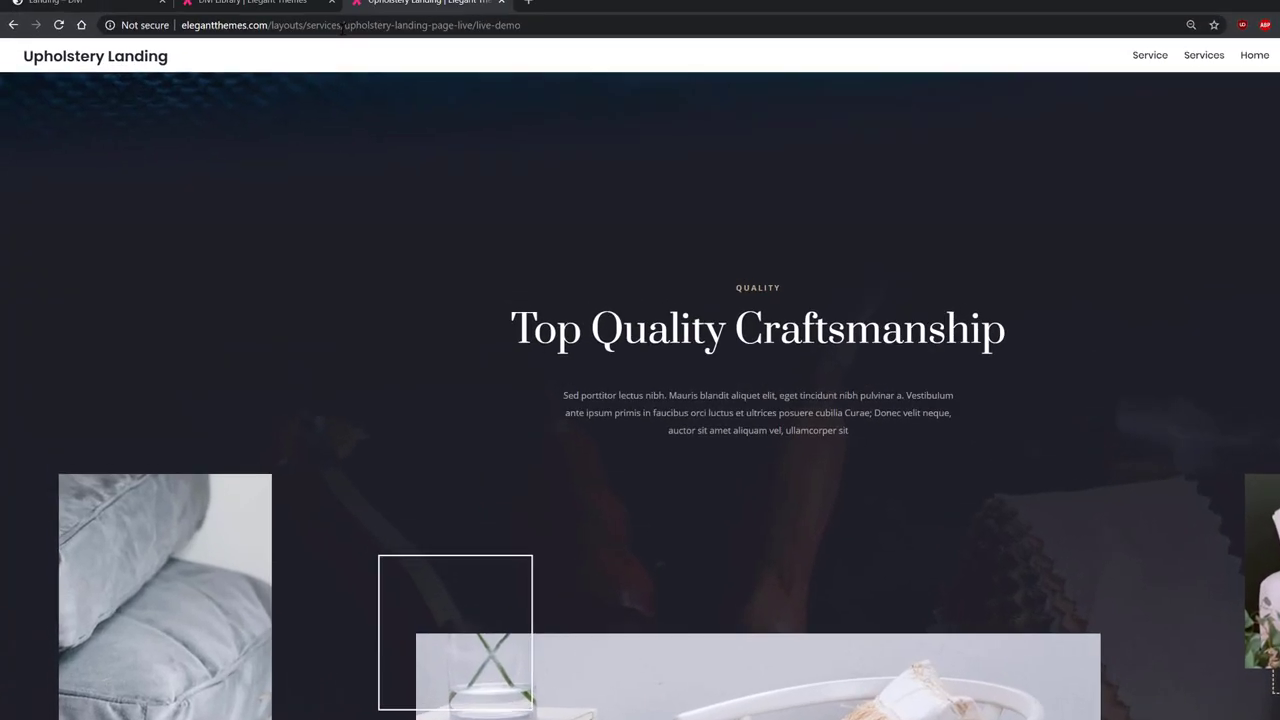
# Return to the WordPress site, create a new page titled "Landing" and publish it
pyautogui.click(131, 9)
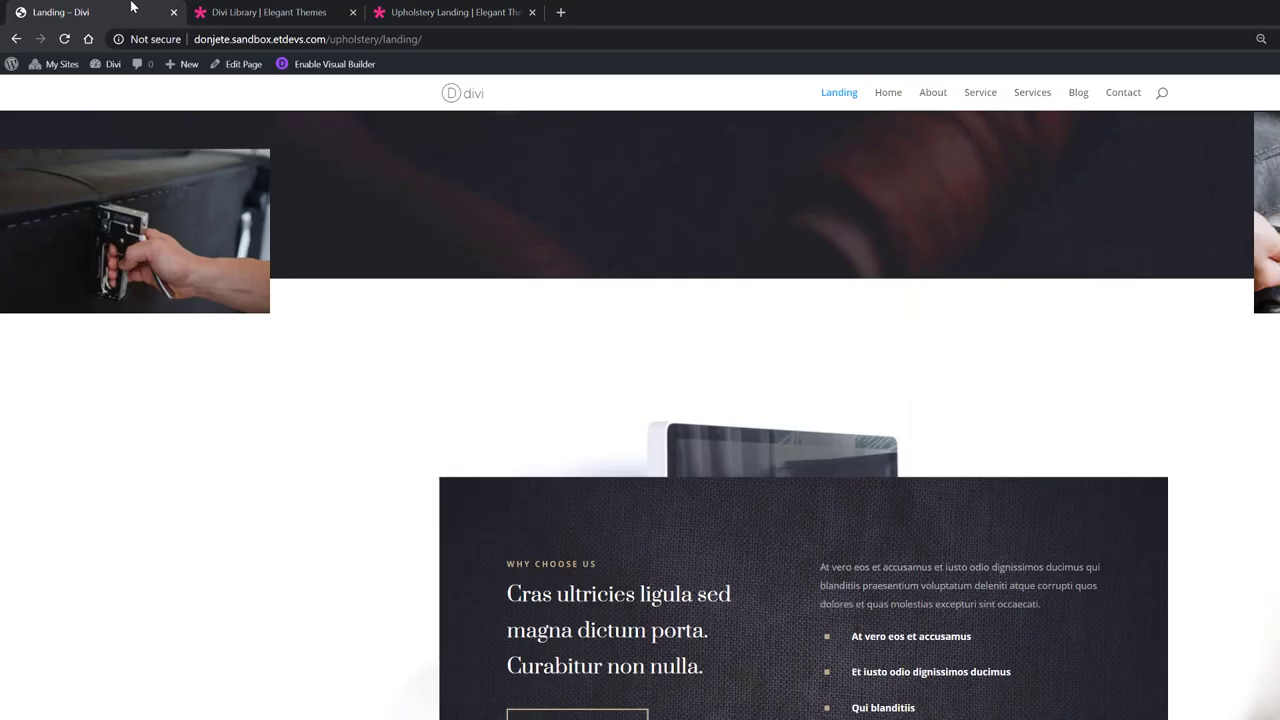
pyautogui.click(10, 64)
pyautogui.moveTo(63, 177)
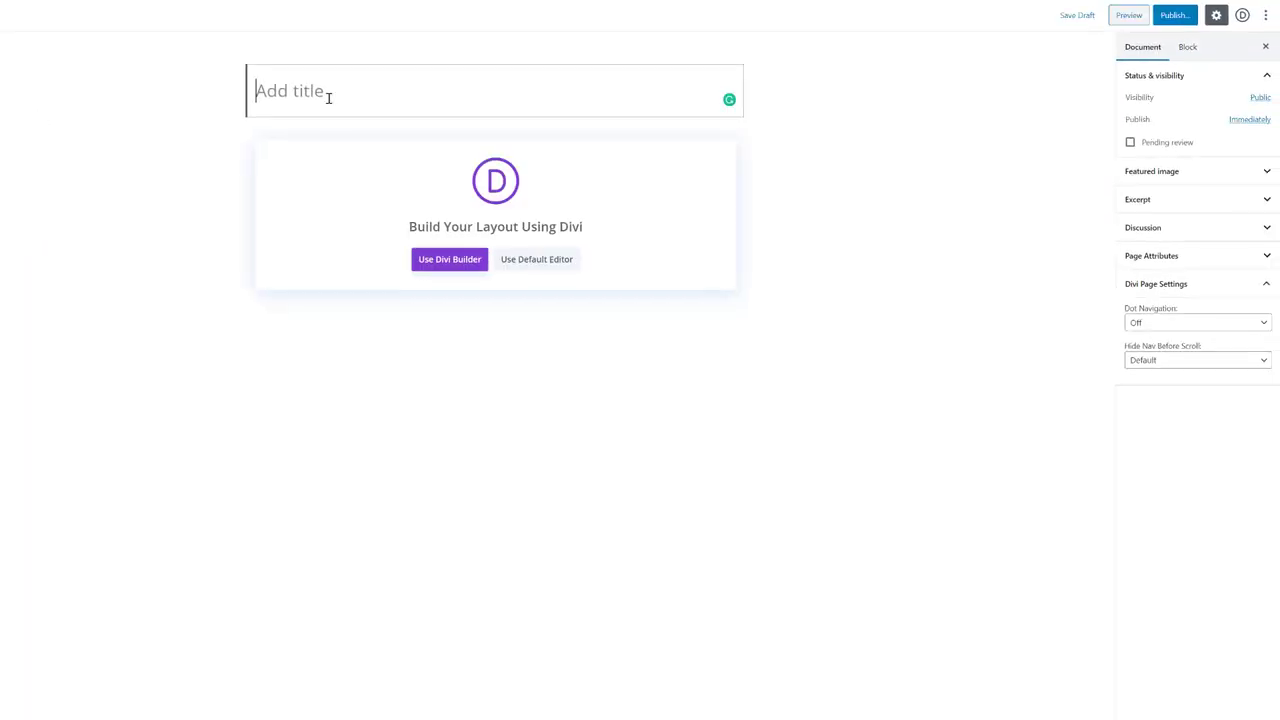
pyautogui.write('Landing')
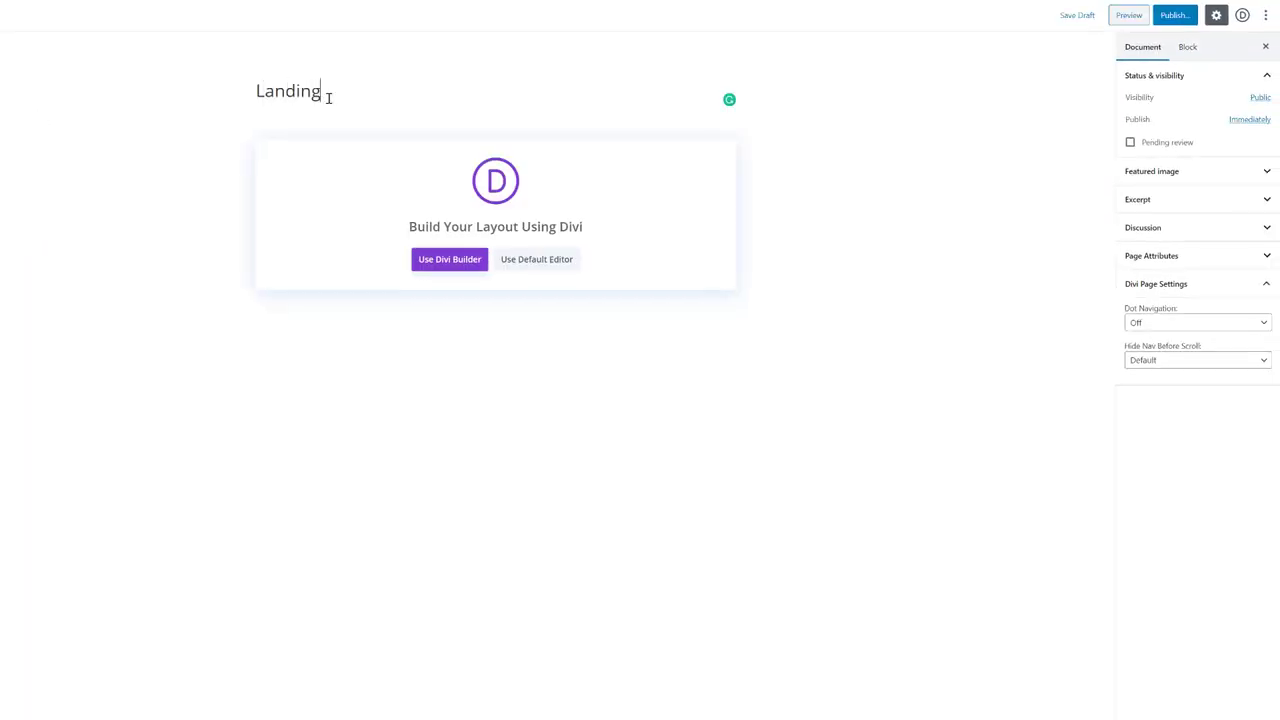
pyautogui.click(1175, 15)
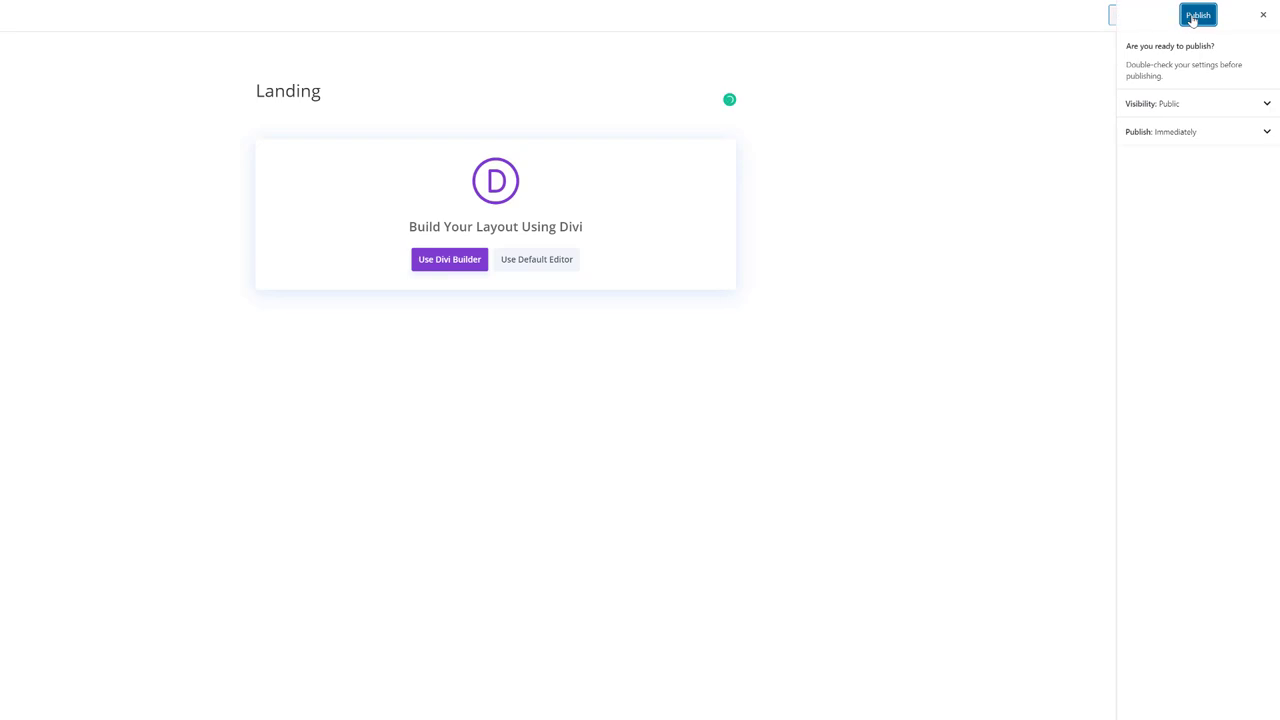
pyautogui.click(1196, 16)
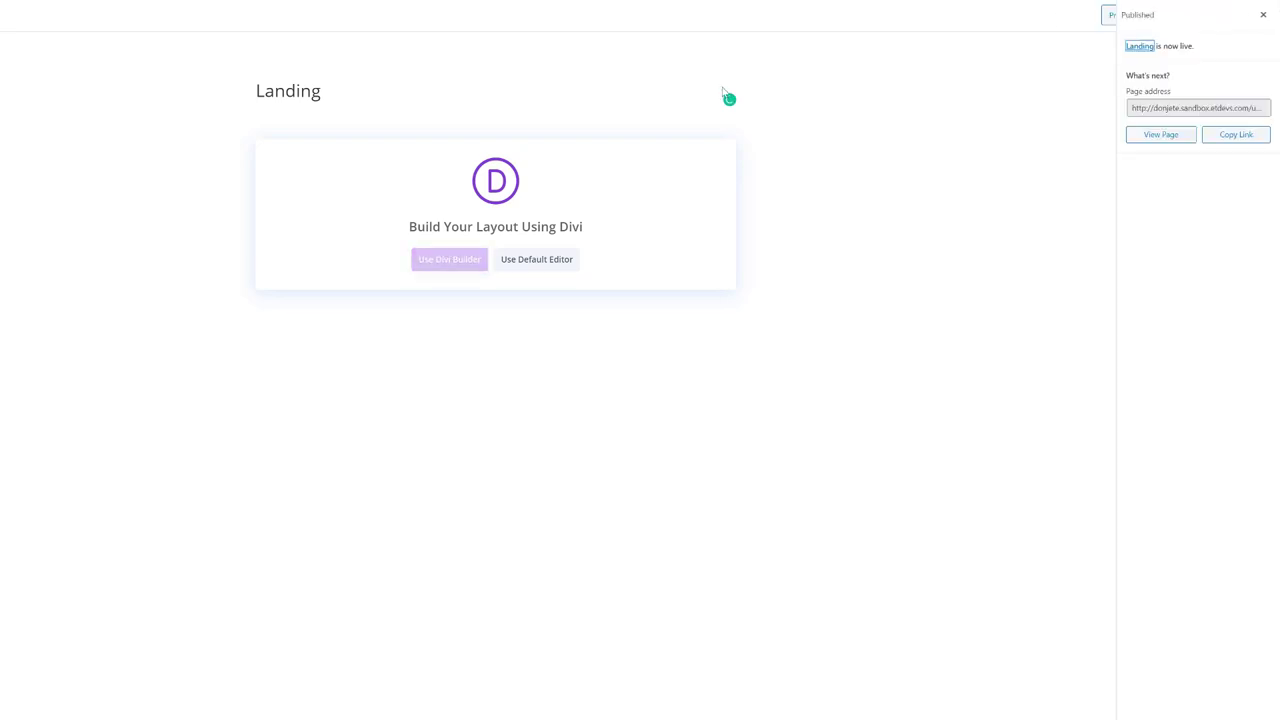
# Start the Divi Builder on the new page and load the Landing layout from the premade Upholstery pack
pyautogui.click(435, 265)
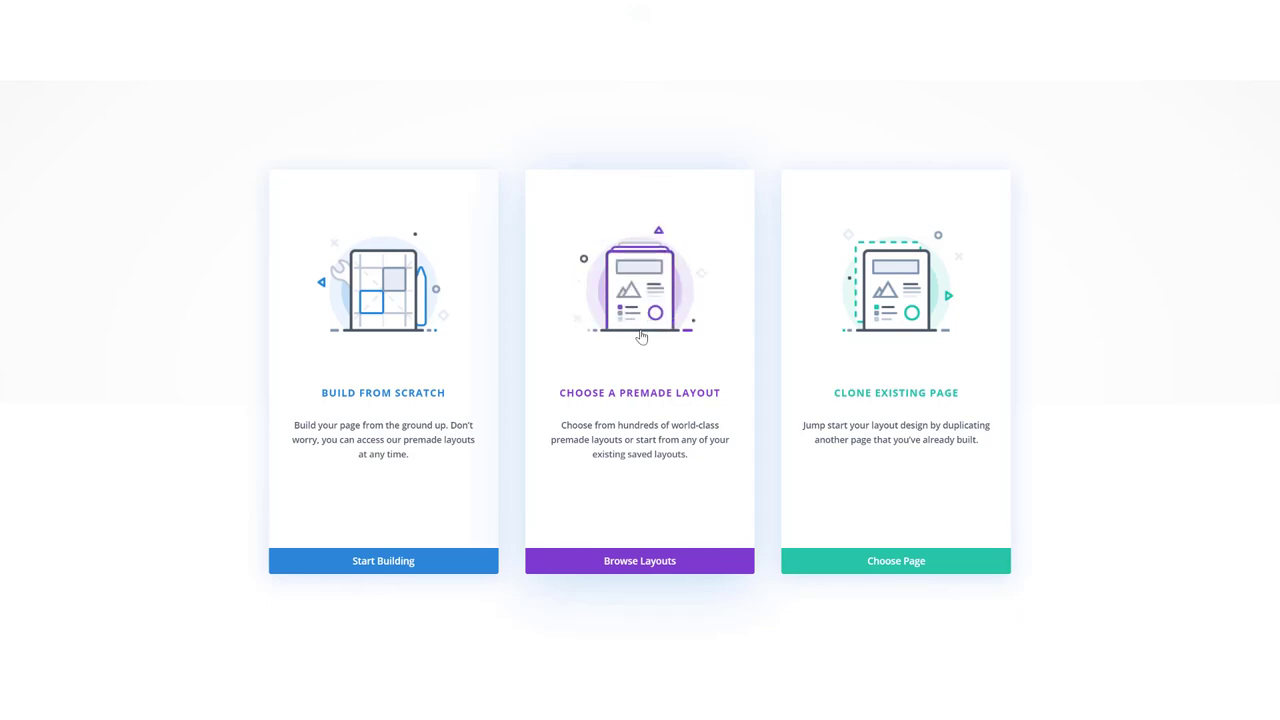
pyautogui.click(641, 337)
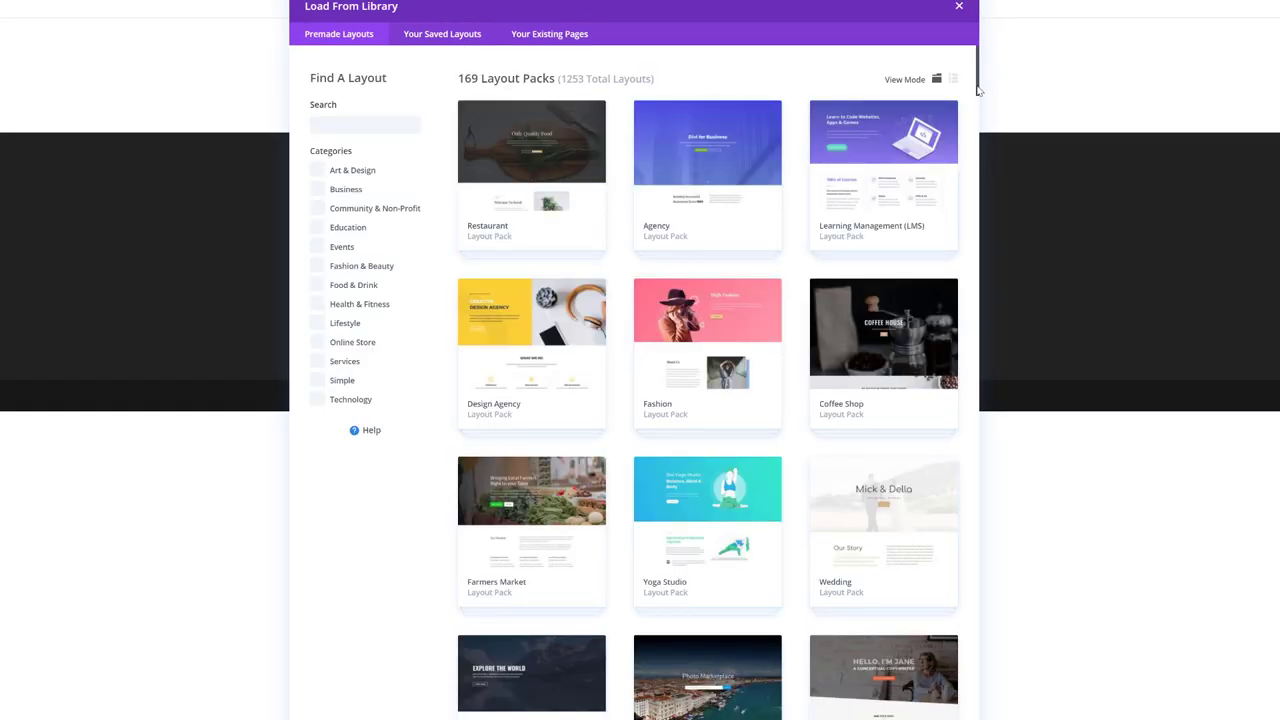
pyautogui.moveTo(978, 90); pyautogui.dragTo(977, 716)
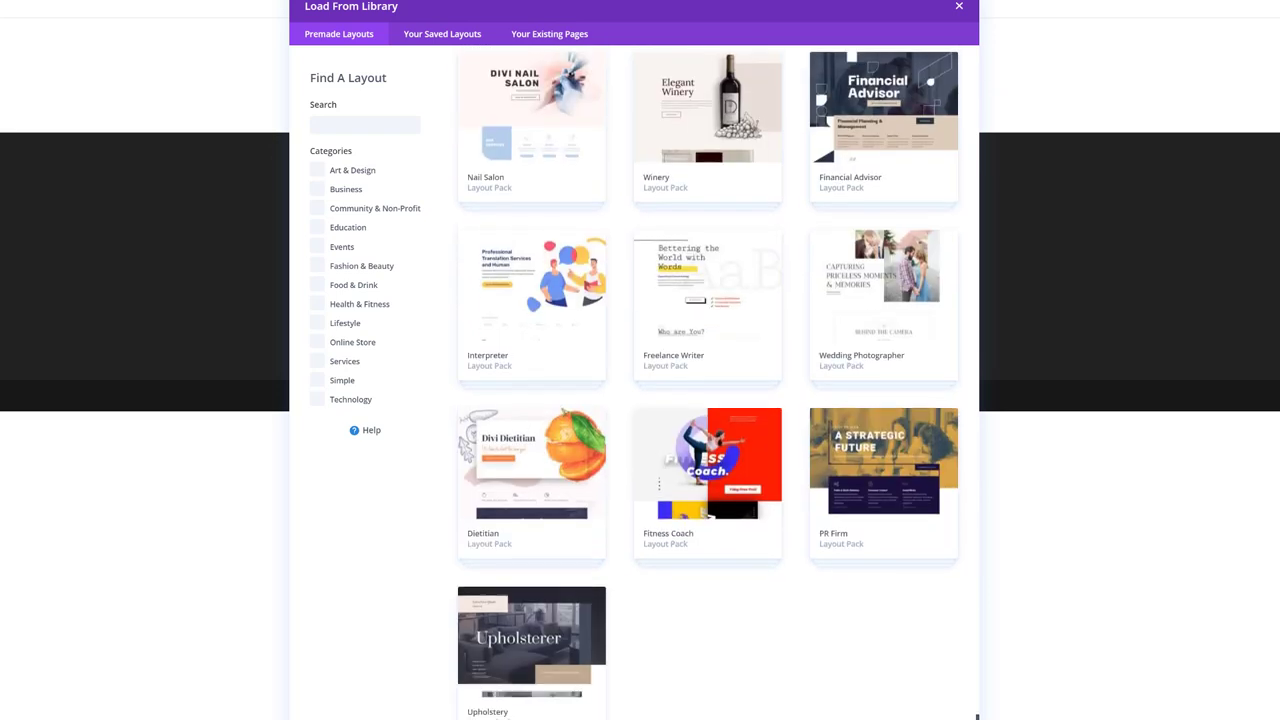
pyautogui.click(580, 630)
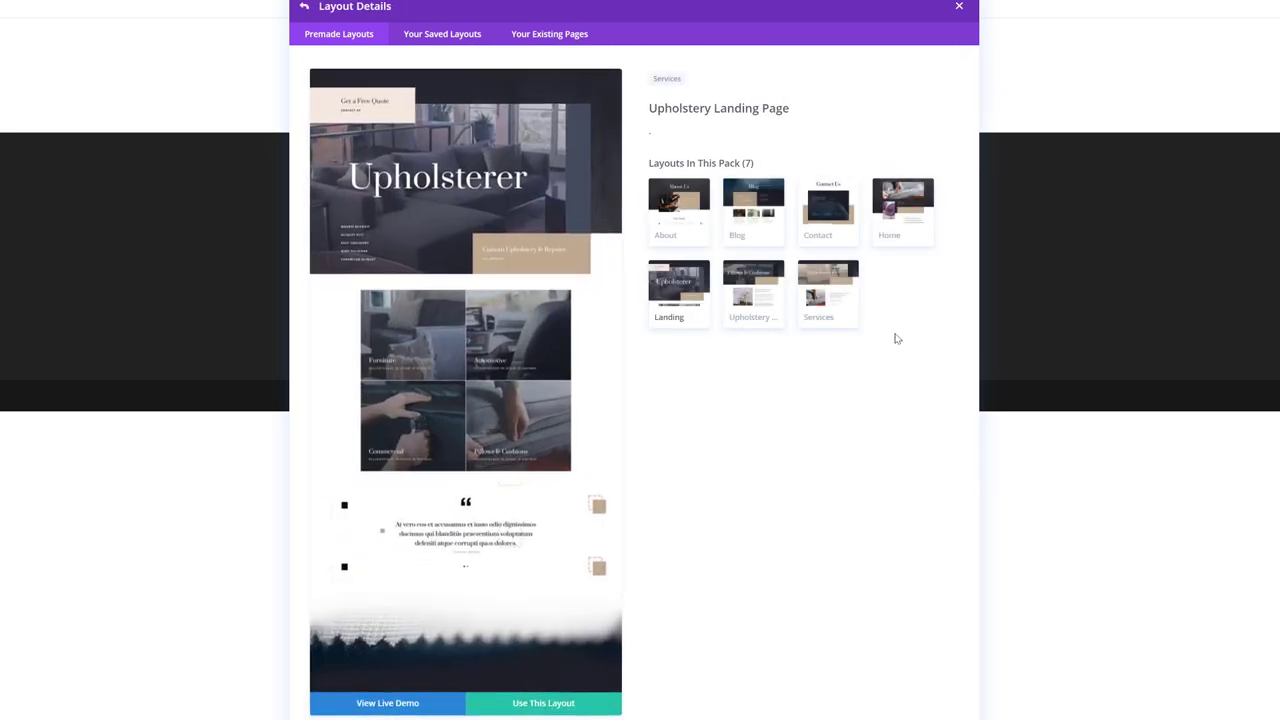
pyautogui.click(902, 228)
pyautogui.click(670, 305)
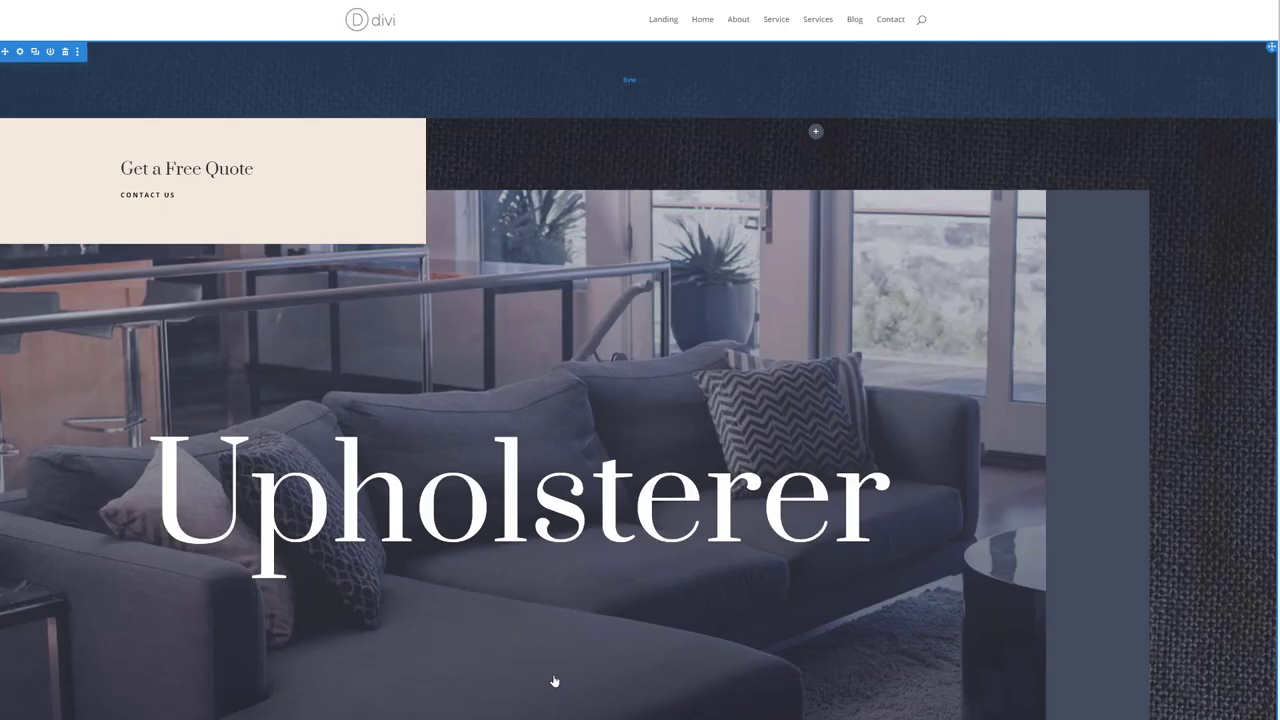
# Review the loaded landing layout in the builder from the hero section down to the footer
pyautogui.scroll(-20, 554, 681)
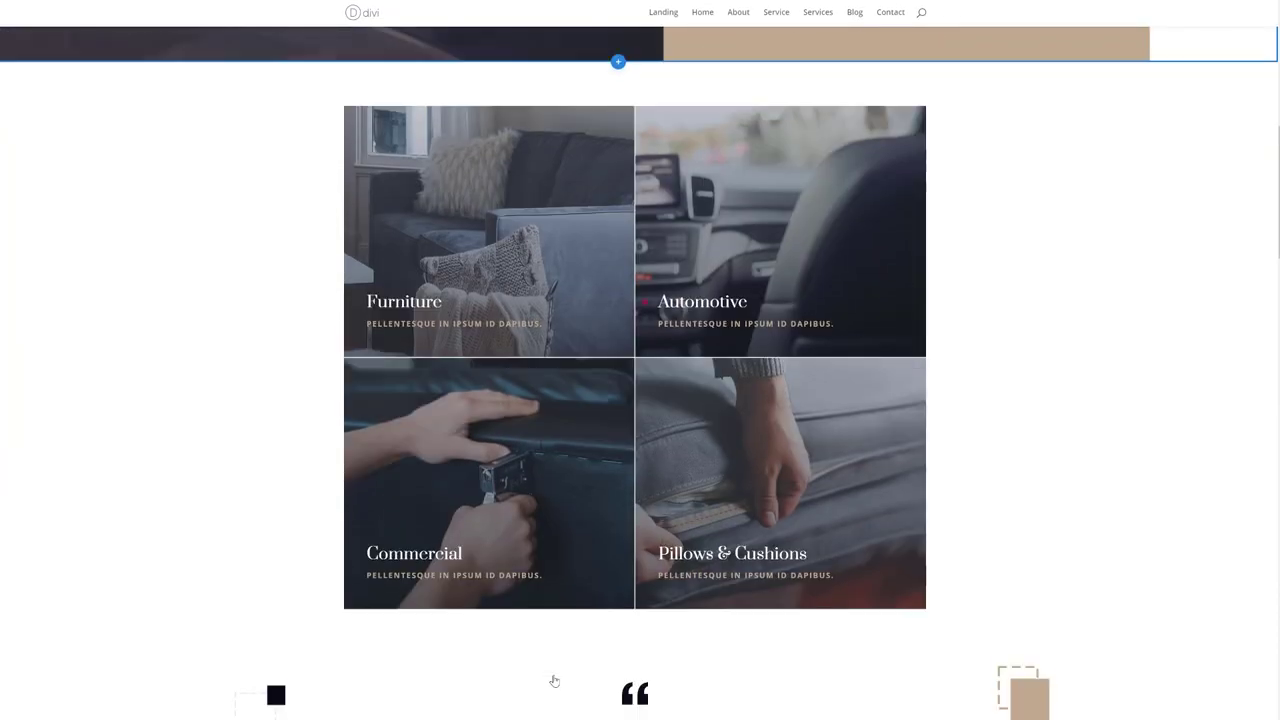
pyautogui.scroll(-20, 554, 681)
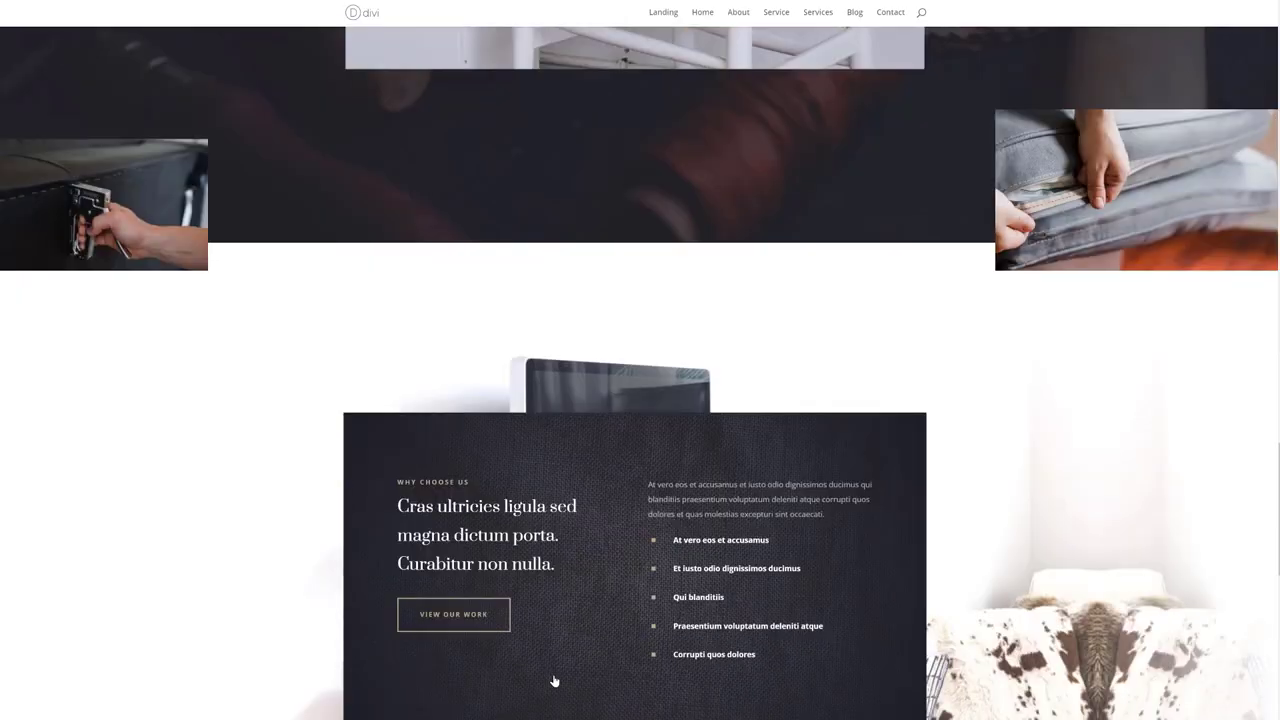
pyautogui.scroll(-1, 554, 681)
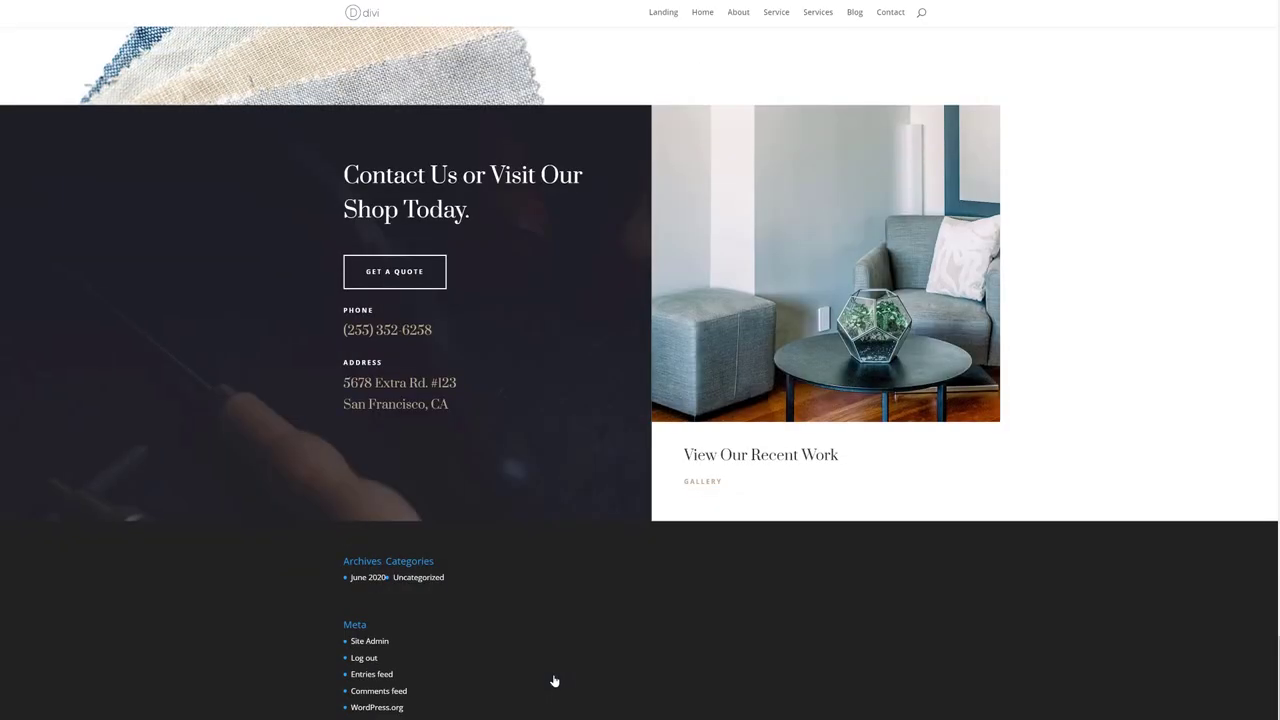
# Open the hero "Upholsterer" text module's settings in an enlarged window beside the heading and show its body in the visual editor
pyautogui.scroll(20, 554, 681)
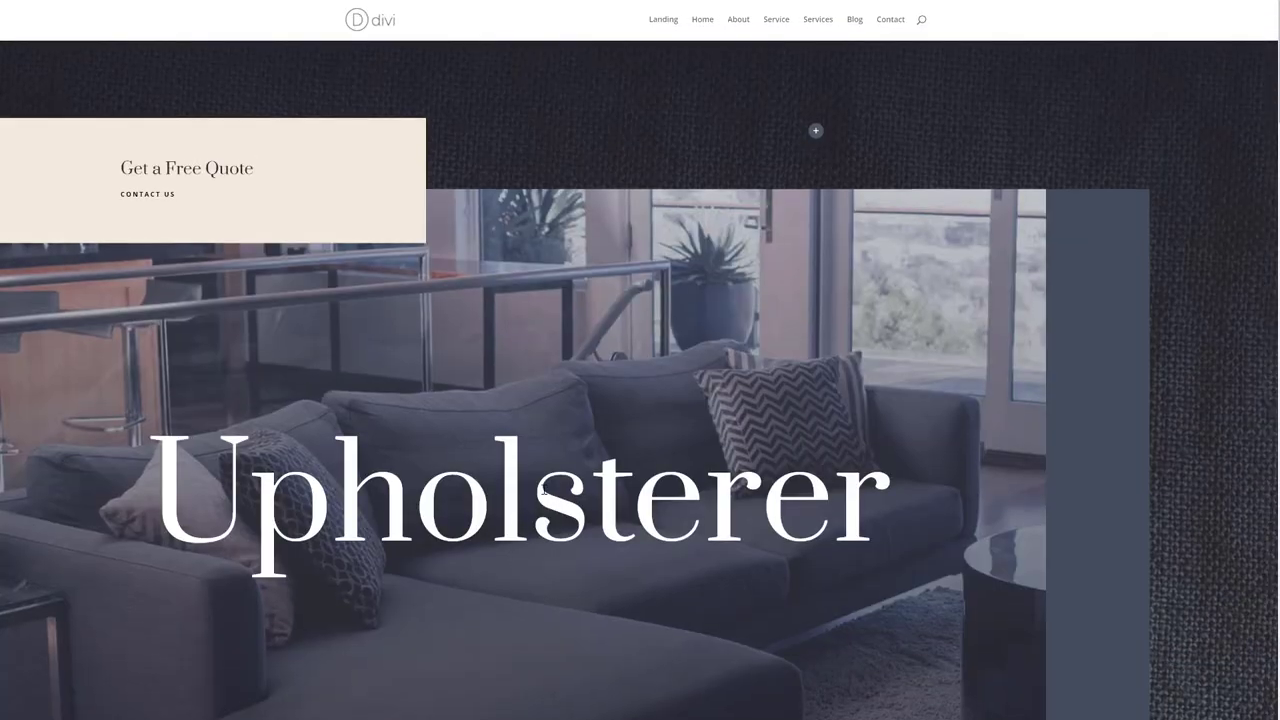
pyautogui.moveTo(510, 450)
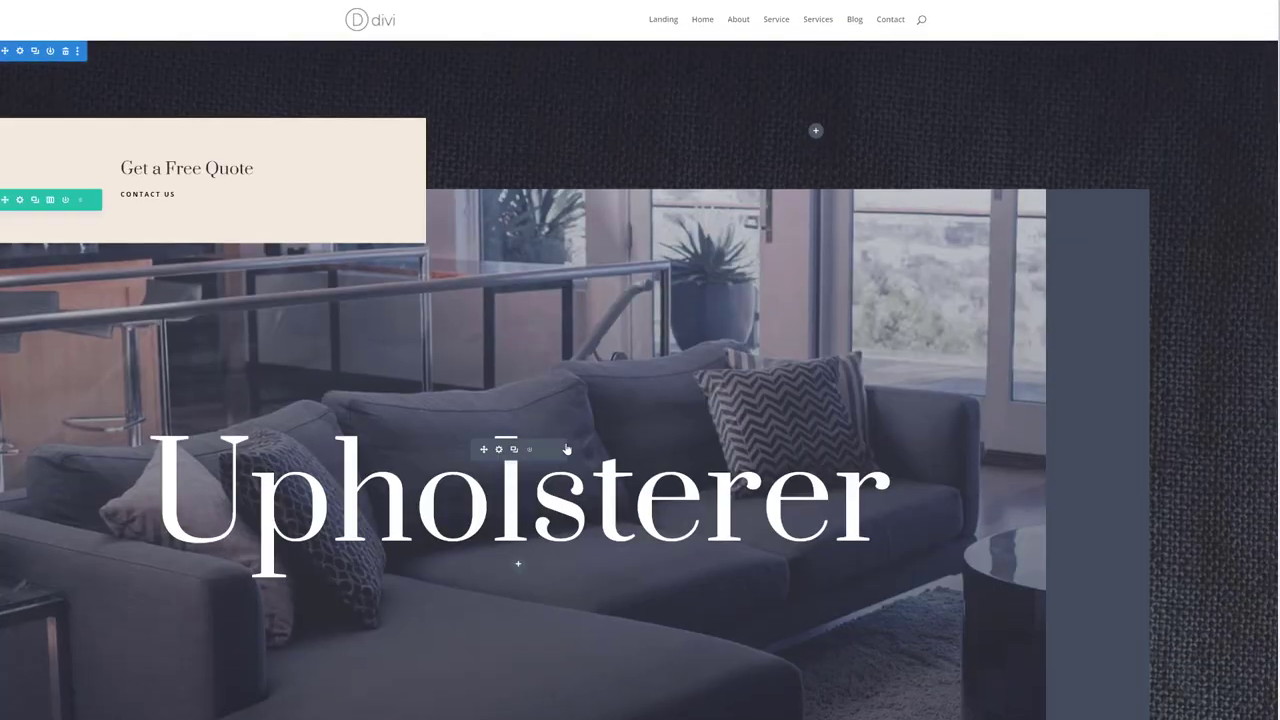
pyautogui.click(499, 450)
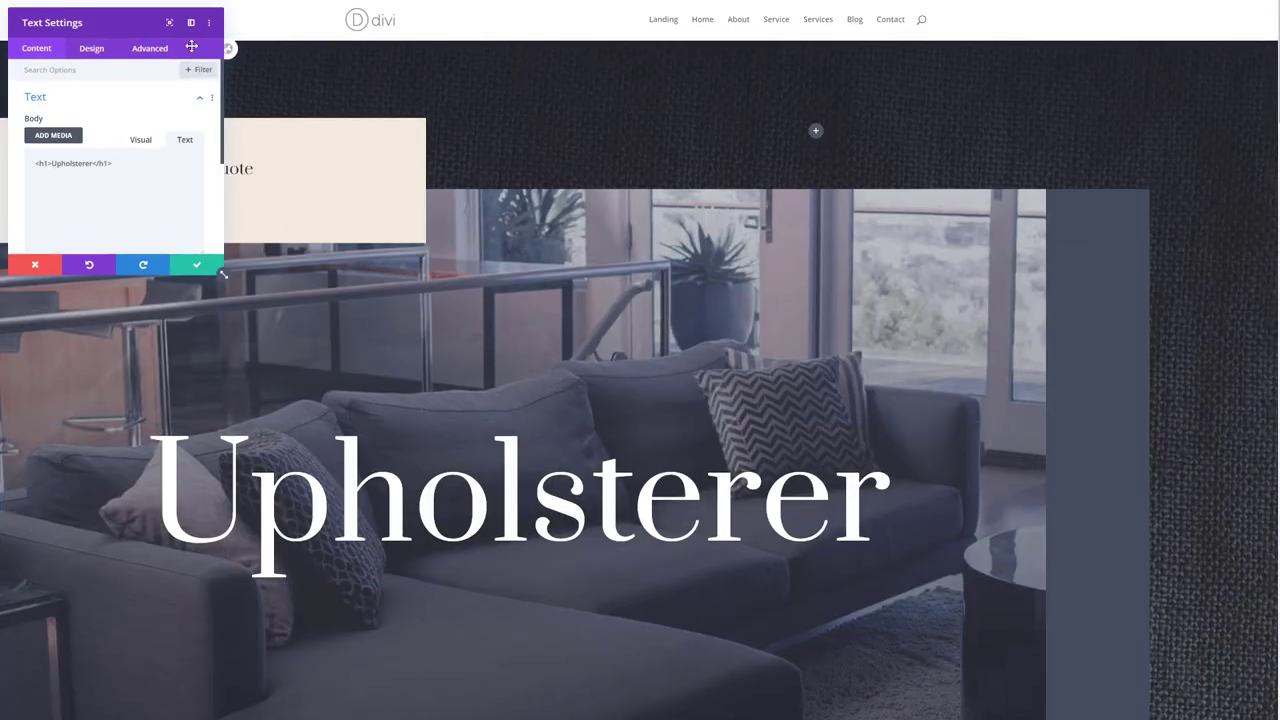
pyautogui.moveTo(197, 54); pyautogui.dragTo(585, 211)
pyautogui.moveTo(610, 430); pyautogui.dragTo(789, 655)
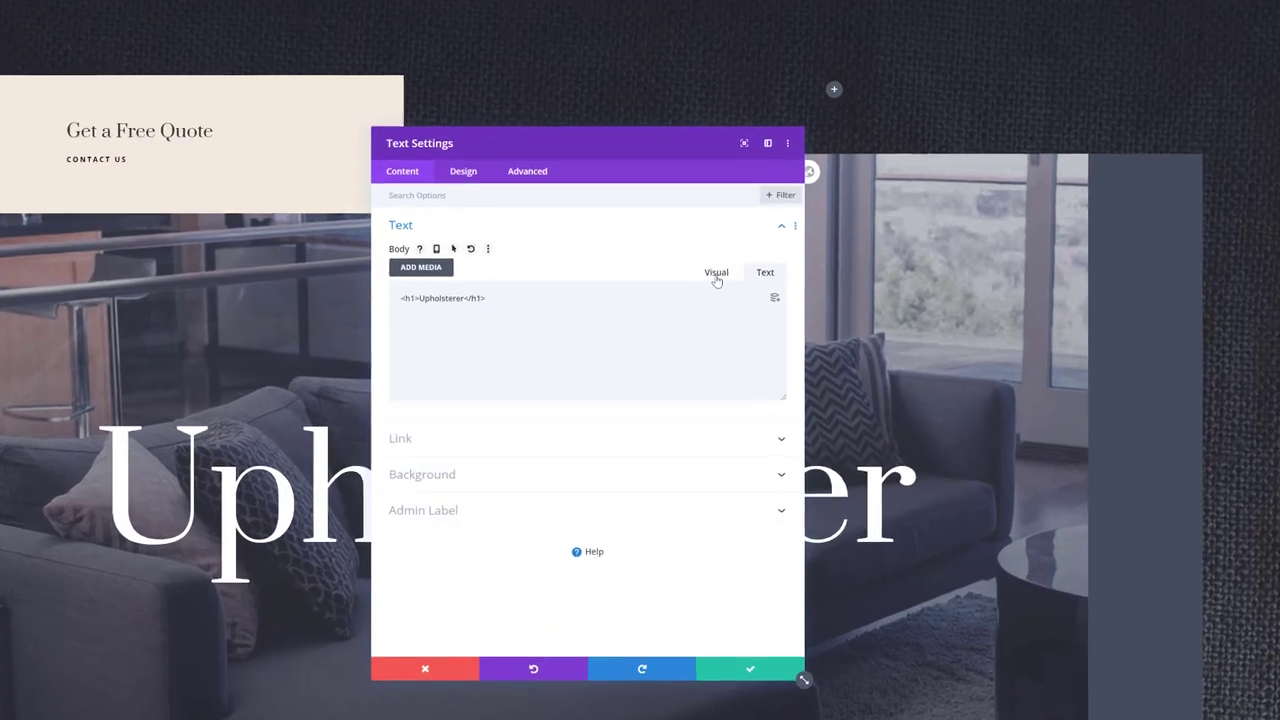
pyautogui.click(716, 272)
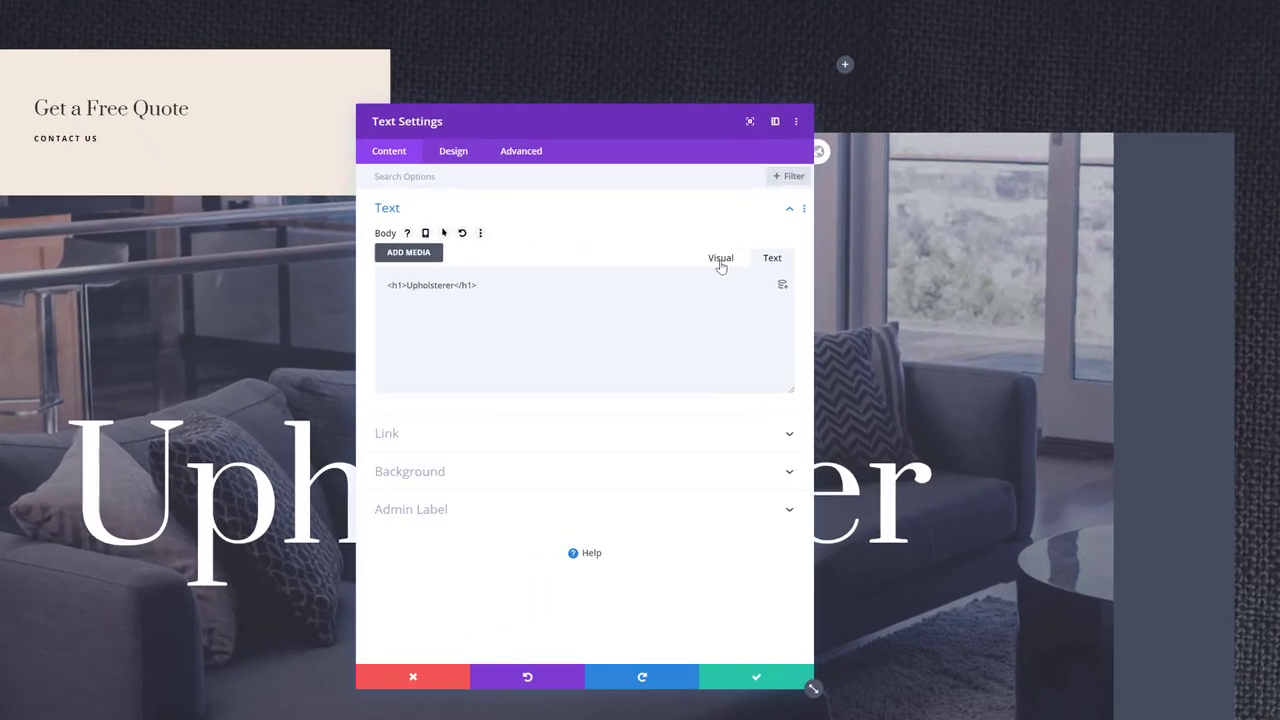
pyautogui.moveTo(605, 142); pyautogui.dragTo(831, 114)
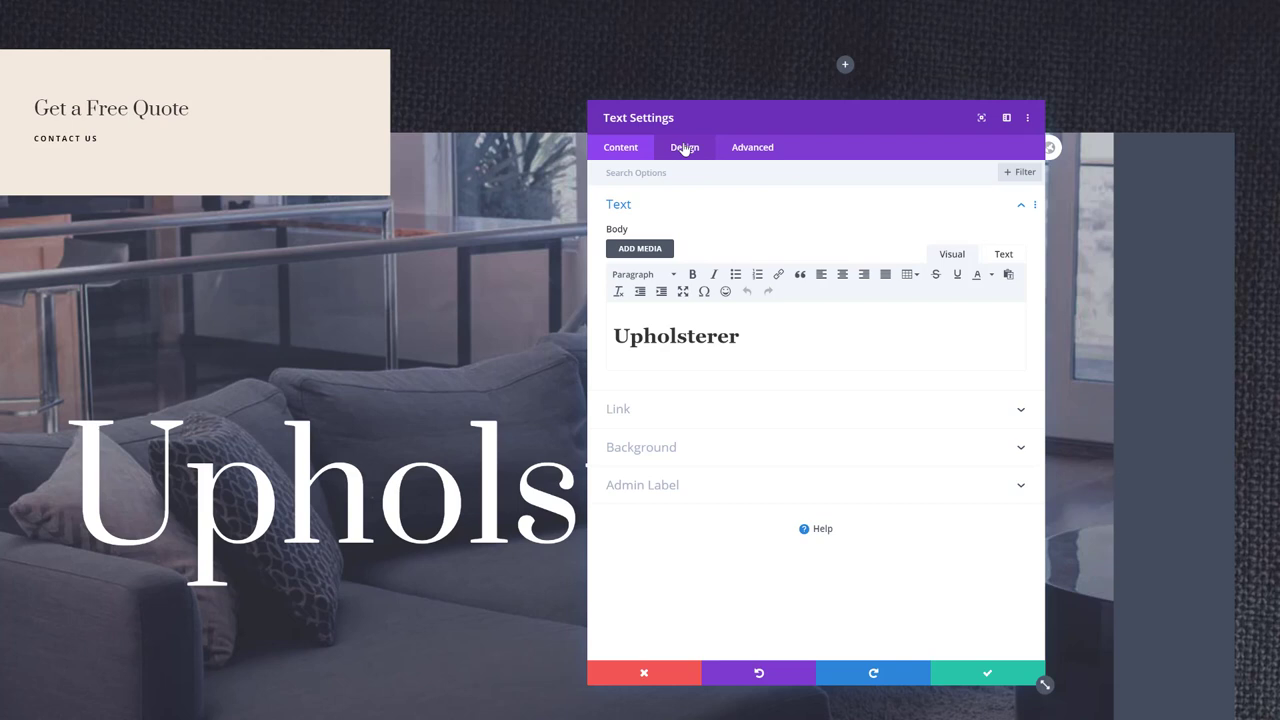
# Use Find & Replace on the heading font to swap Prata for Abril Fatface within this page, and save the module settings
pyautogui.click(685, 149)
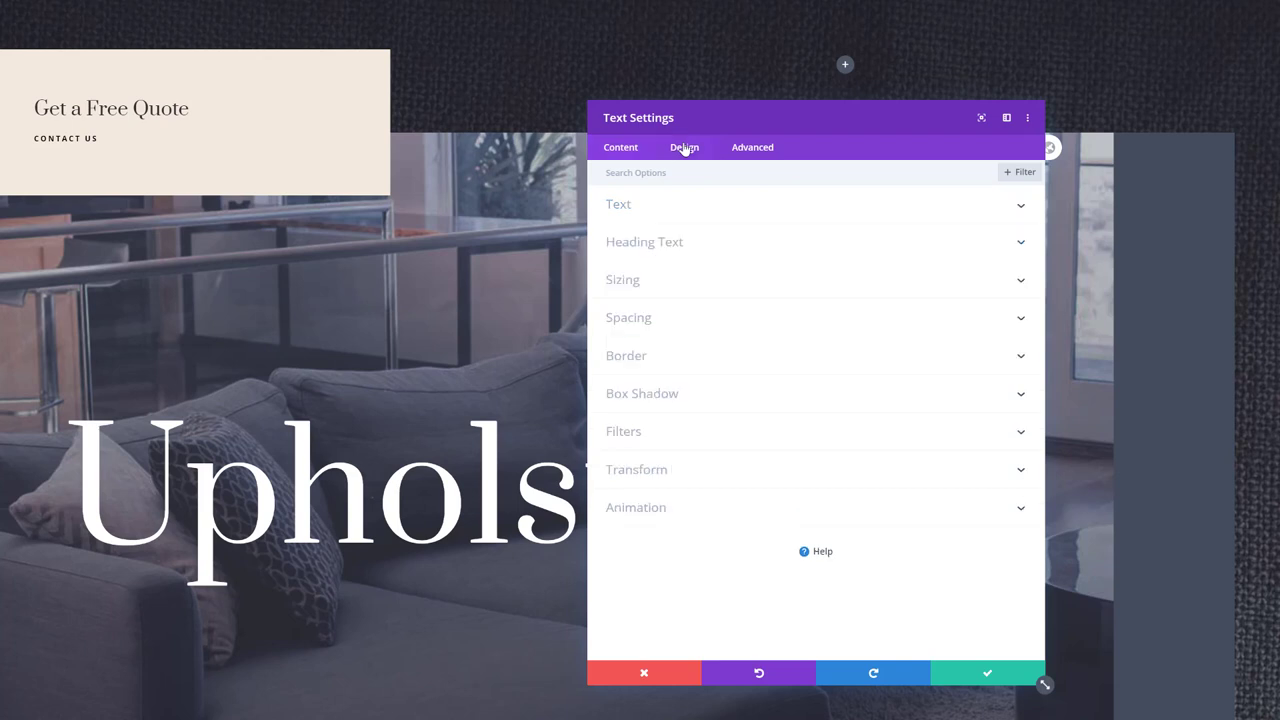
pyautogui.click(694, 248)
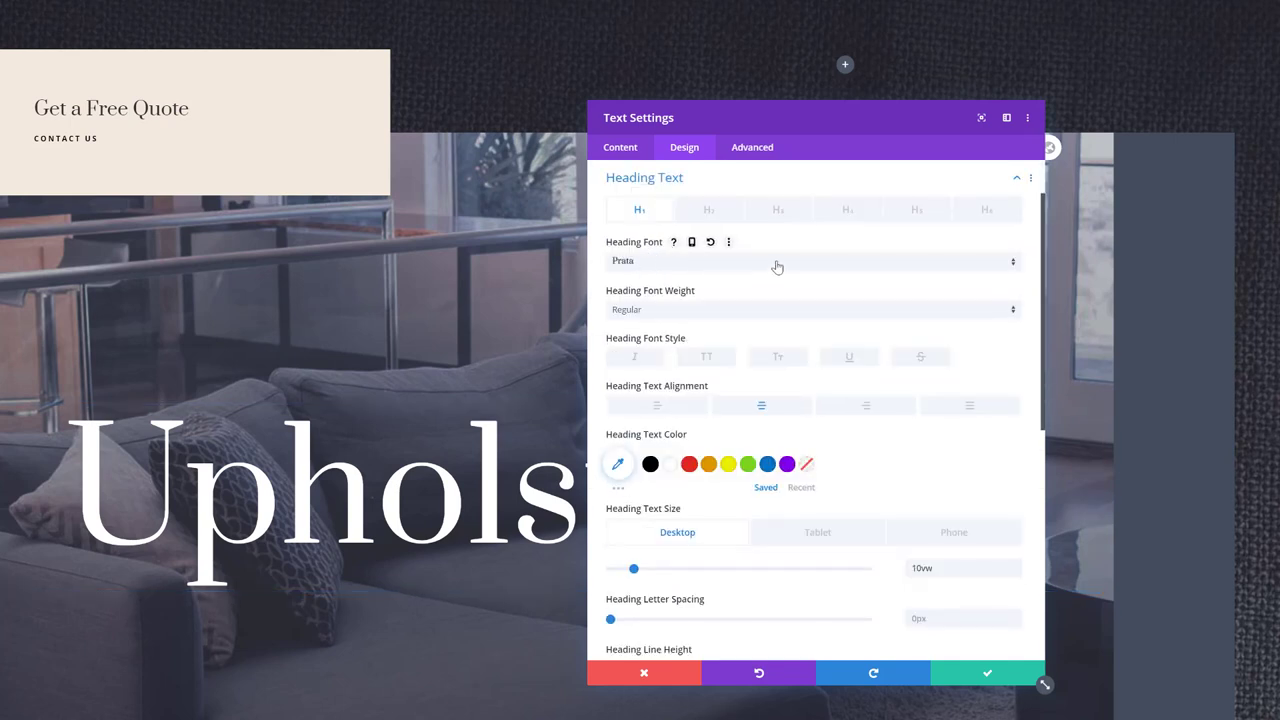
pyautogui.click(728, 242)
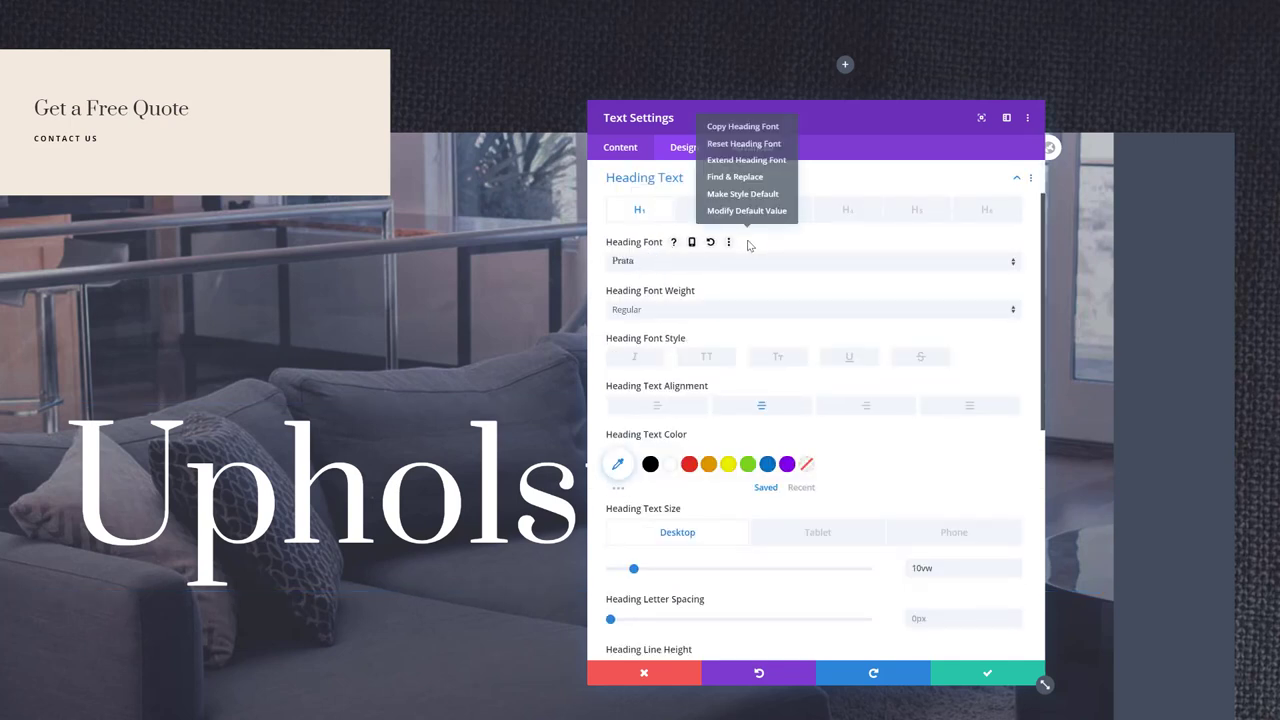
pyautogui.click(740, 178)
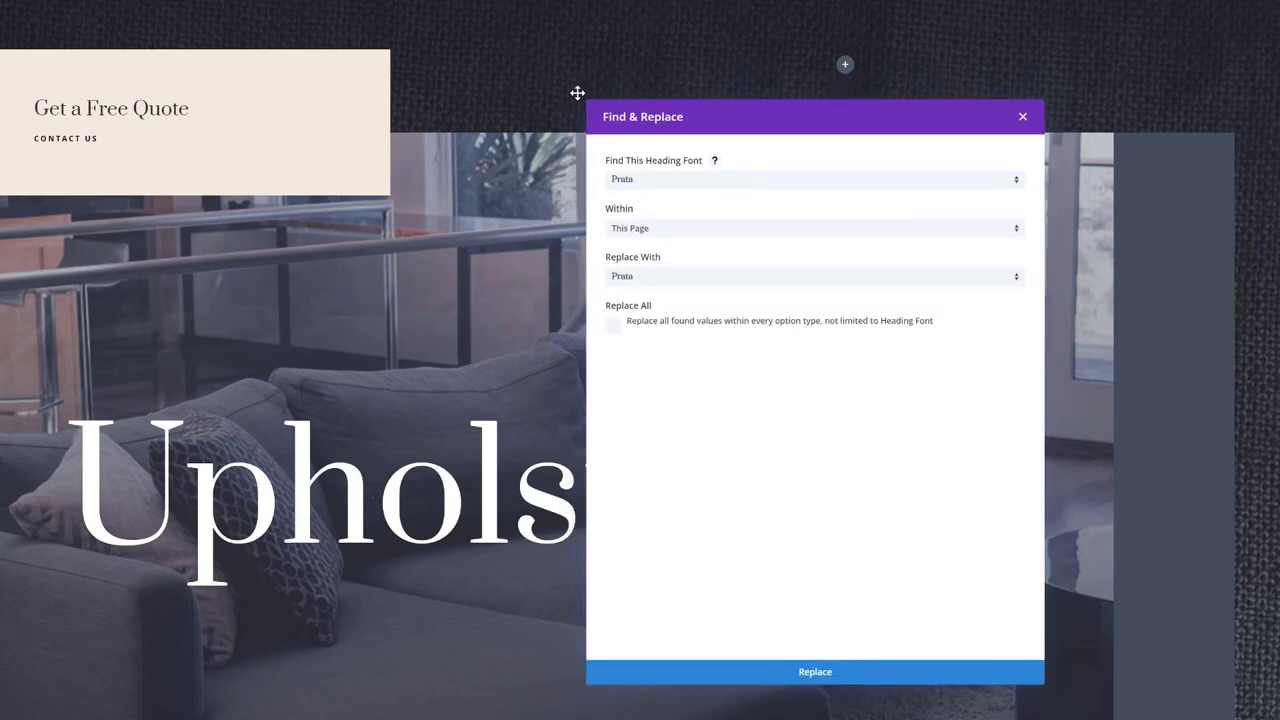
pyautogui.click(666, 280)
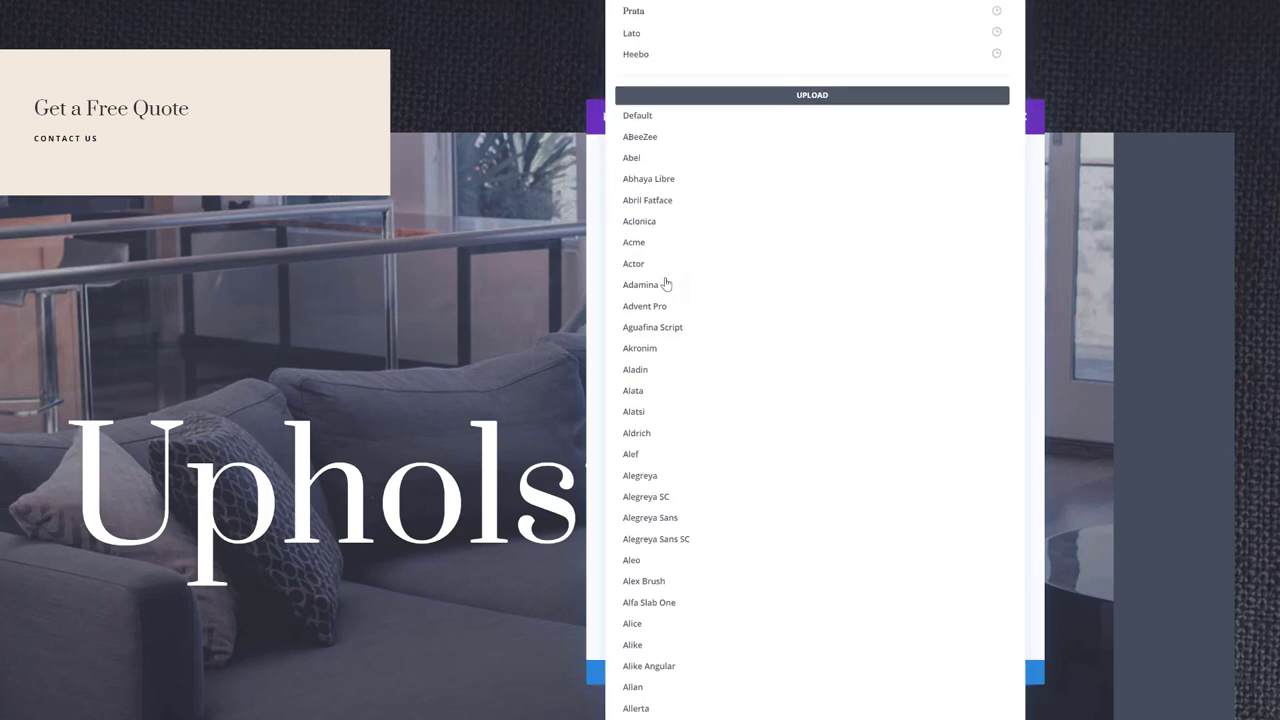
pyautogui.click(684, 201)
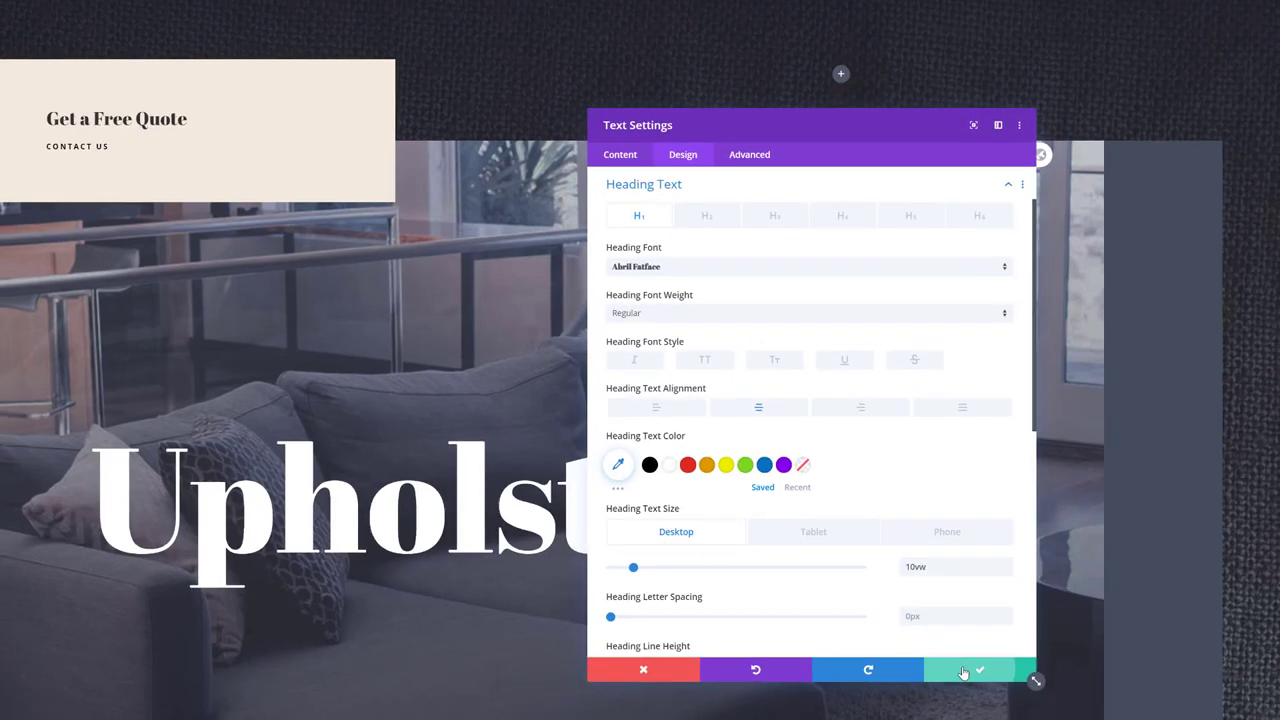
pyautogui.click(969, 676)
# Check the replaced font on the headings from the hero section down to the contact section of the landing page
pyautogui.scroll(-3, 922, 657)
pyautogui.scroll(-8, 922, 655)
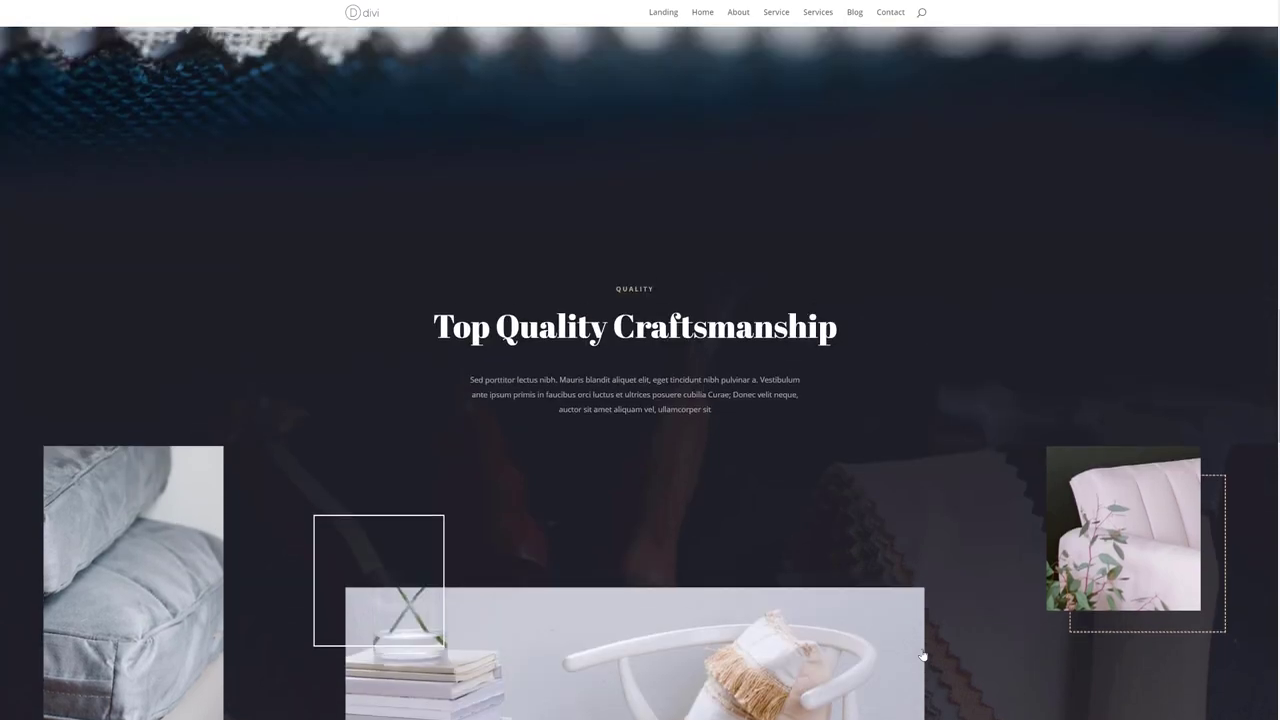
pyautogui.scroll(-7, 922, 655)
pyautogui.scroll(-7, 922, 655)
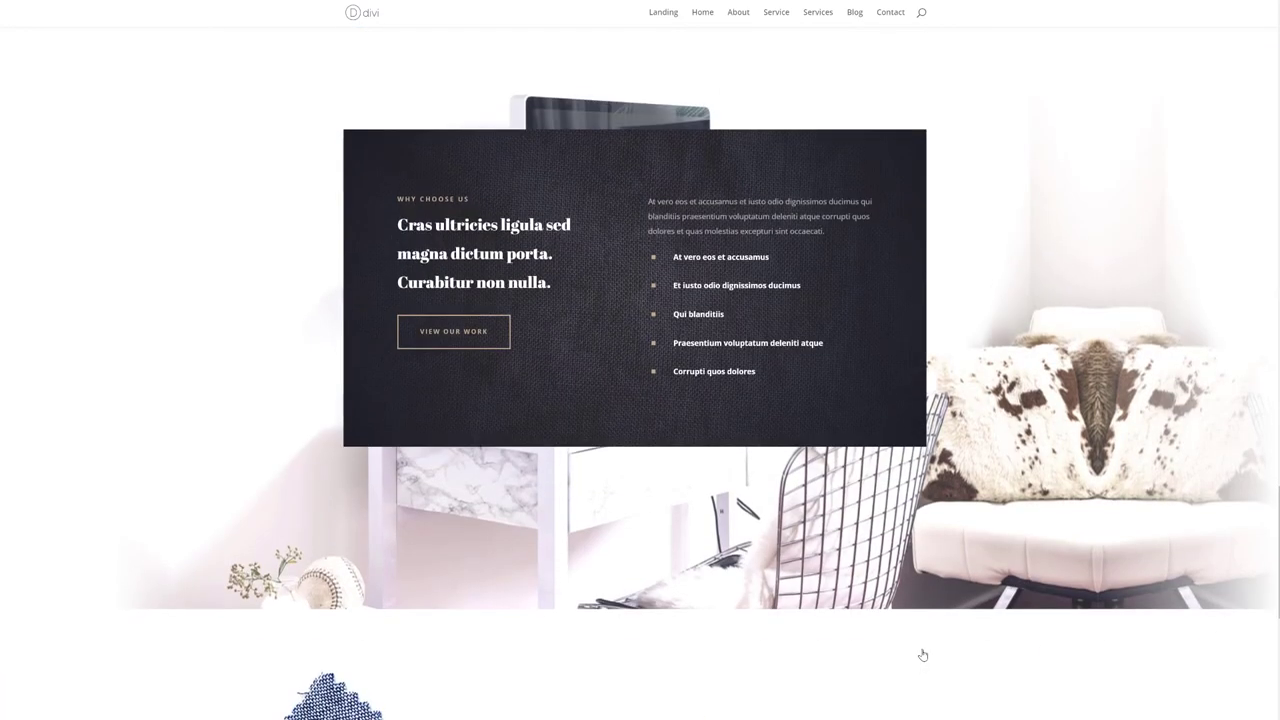
pyautogui.scroll(-3, 922, 655)
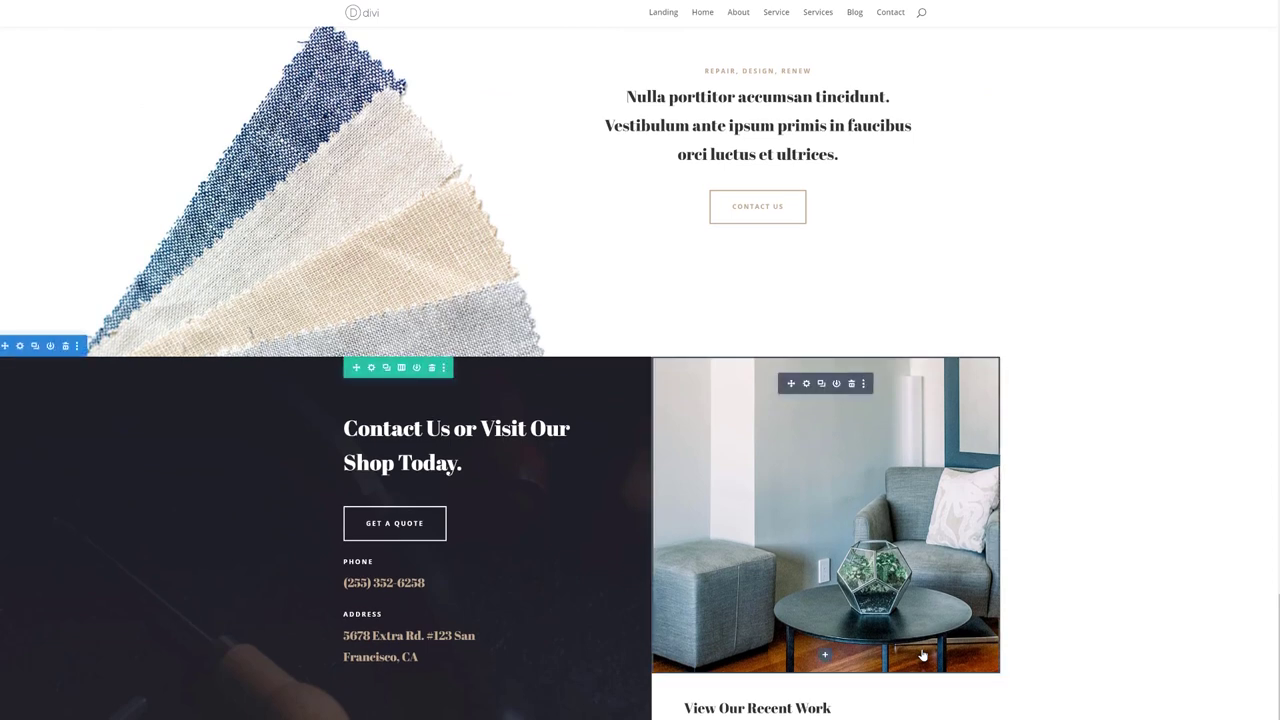